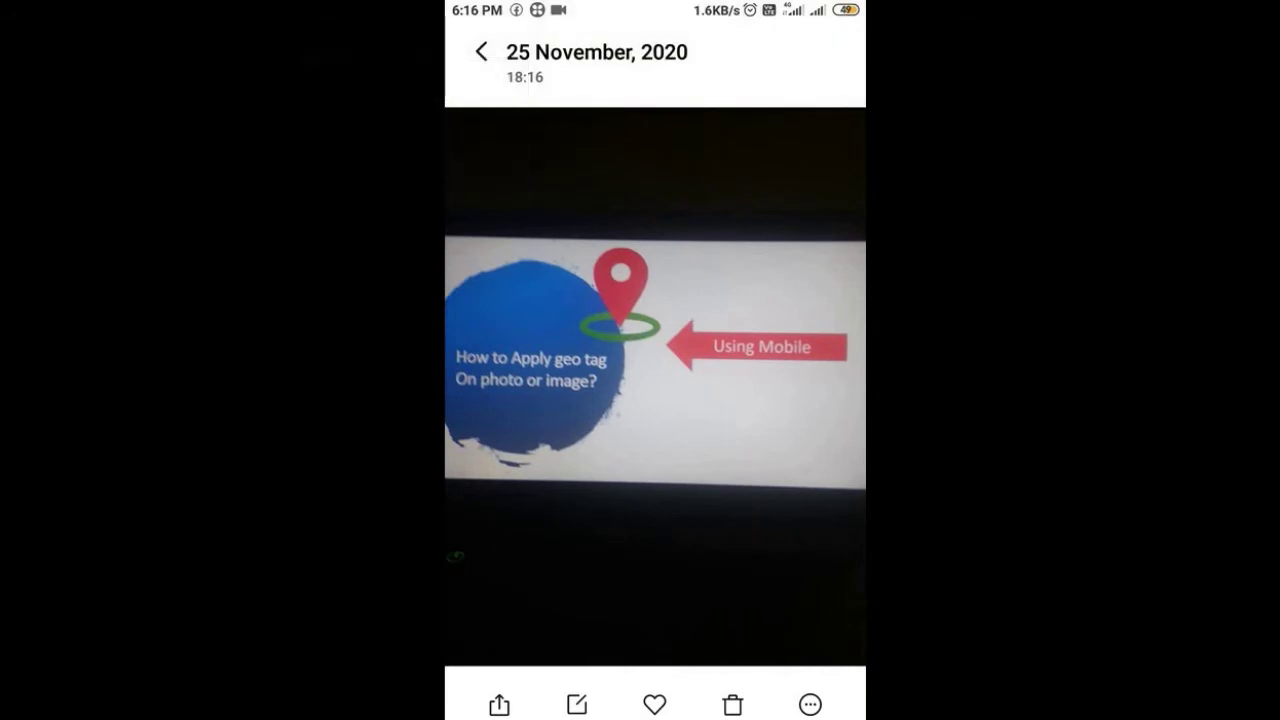
Check the photo's details showing its Aurangabad GPS location, then return to the camera.
{"action": "left_click", "coordinate": [810, 704]}
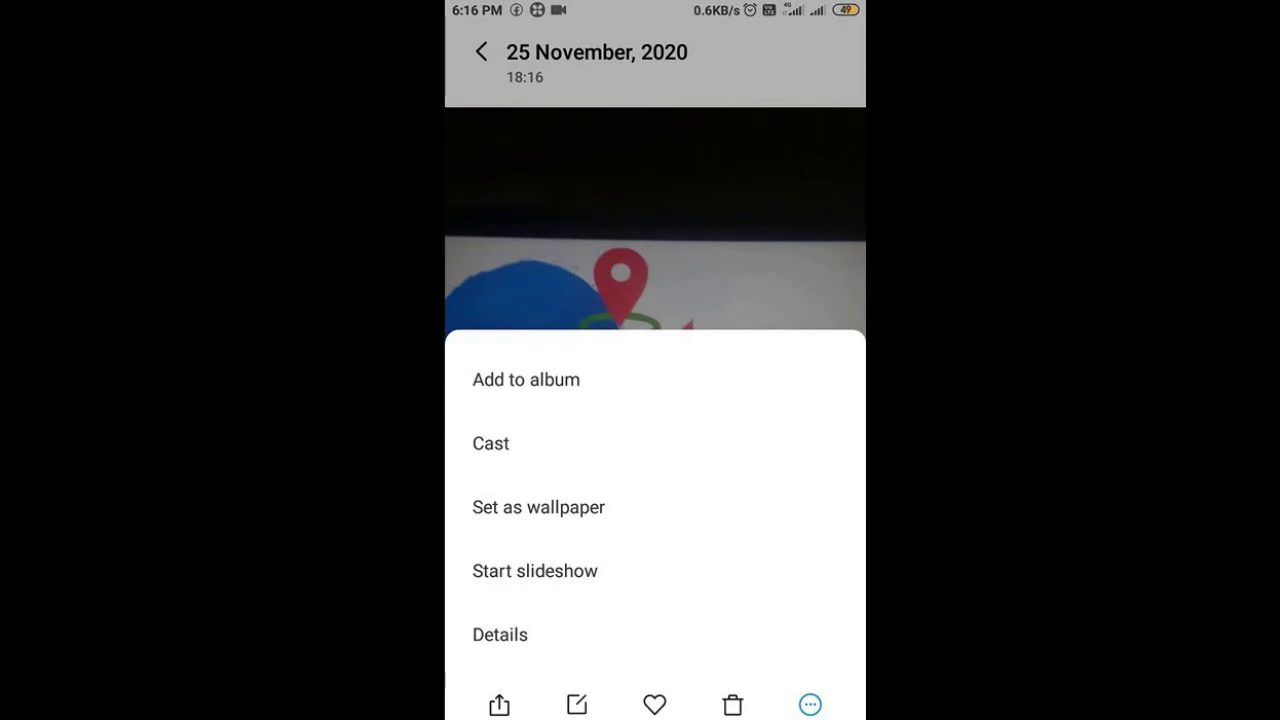
{"action": "left_click", "coordinate": [500, 634]}
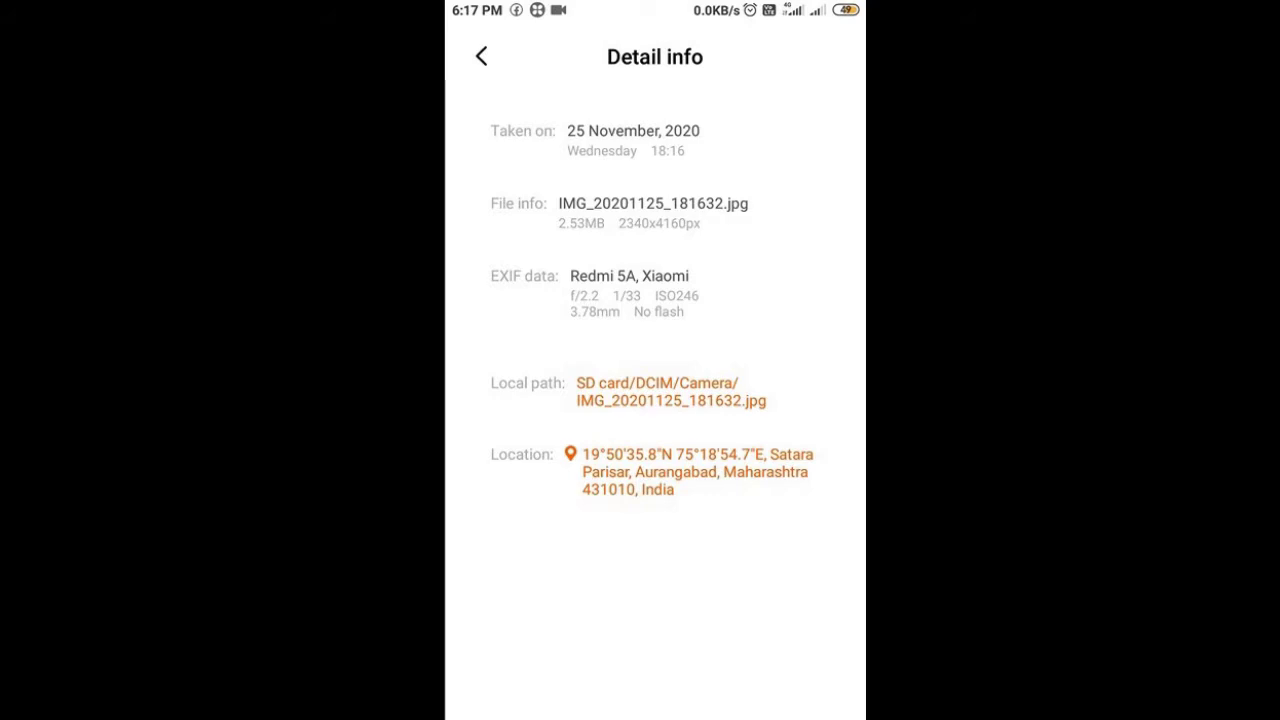
{"action": "key", "text": "Escape"}
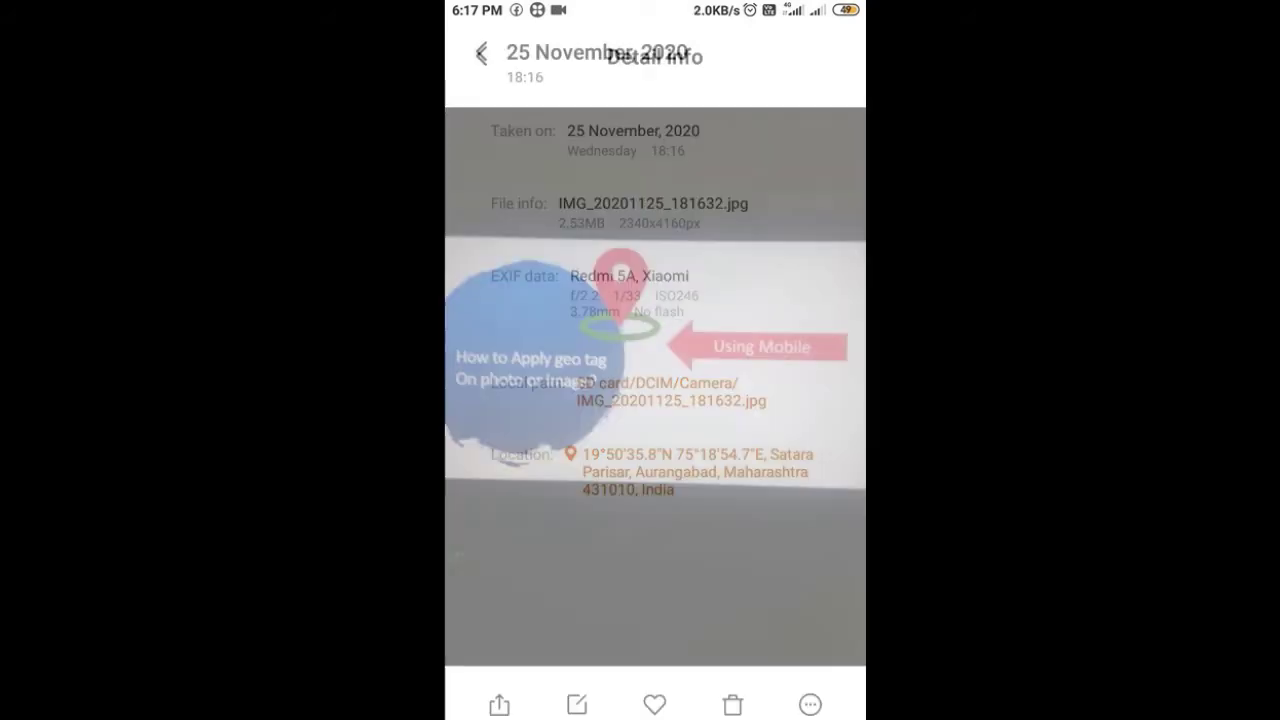
{"action": "key", "text": "Escape"}
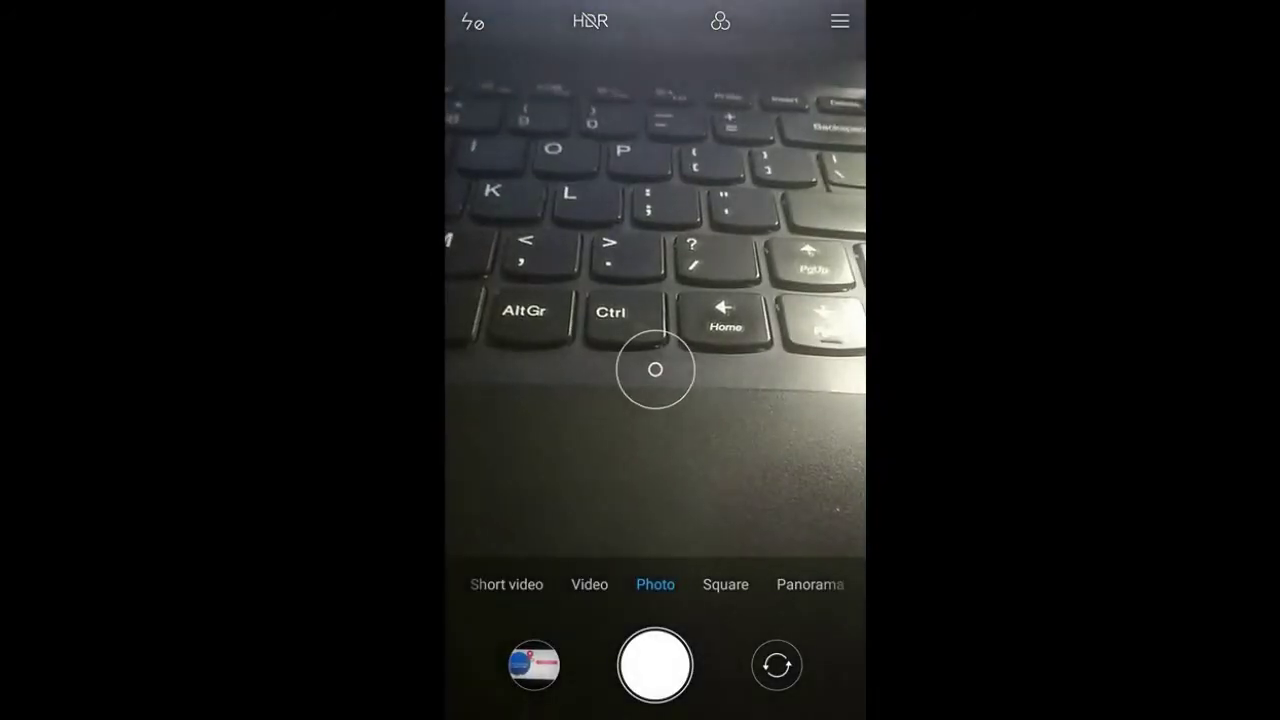
Switch off Save location info in the camera settings.
{"action": "left_click", "coordinate": [840, 20]}
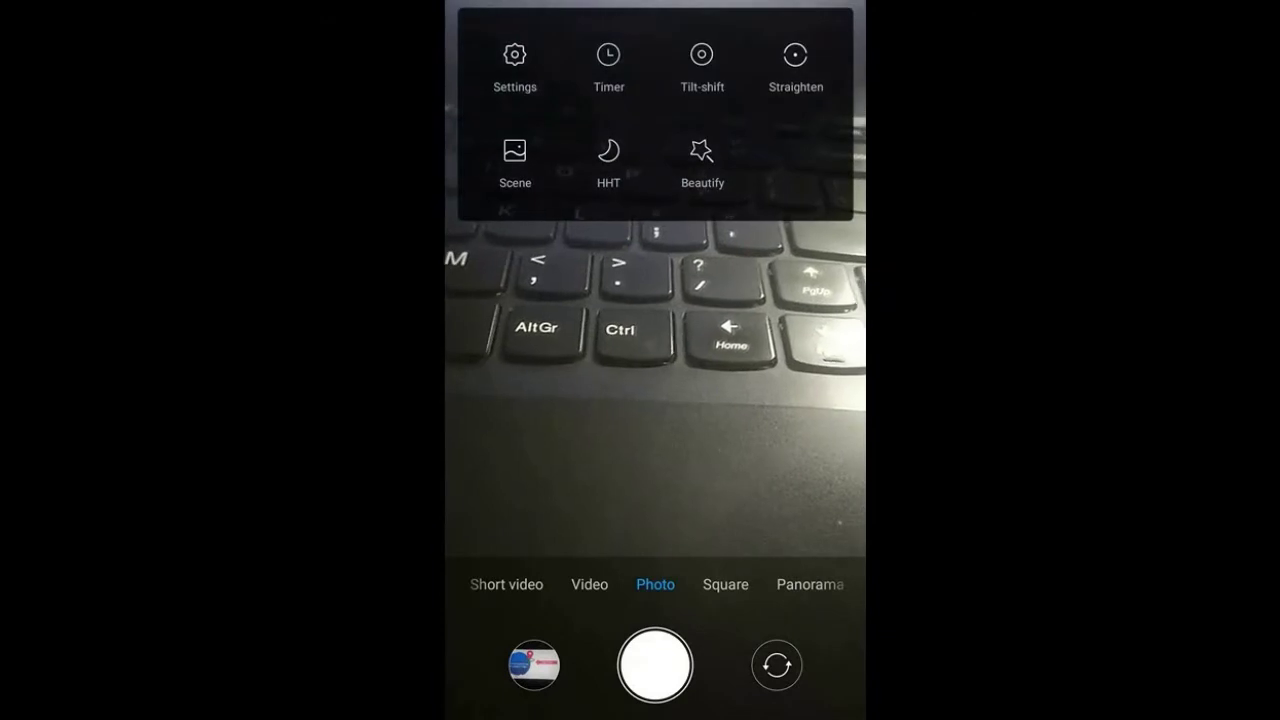
{"action": "left_click", "coordinate": [515, 65]}
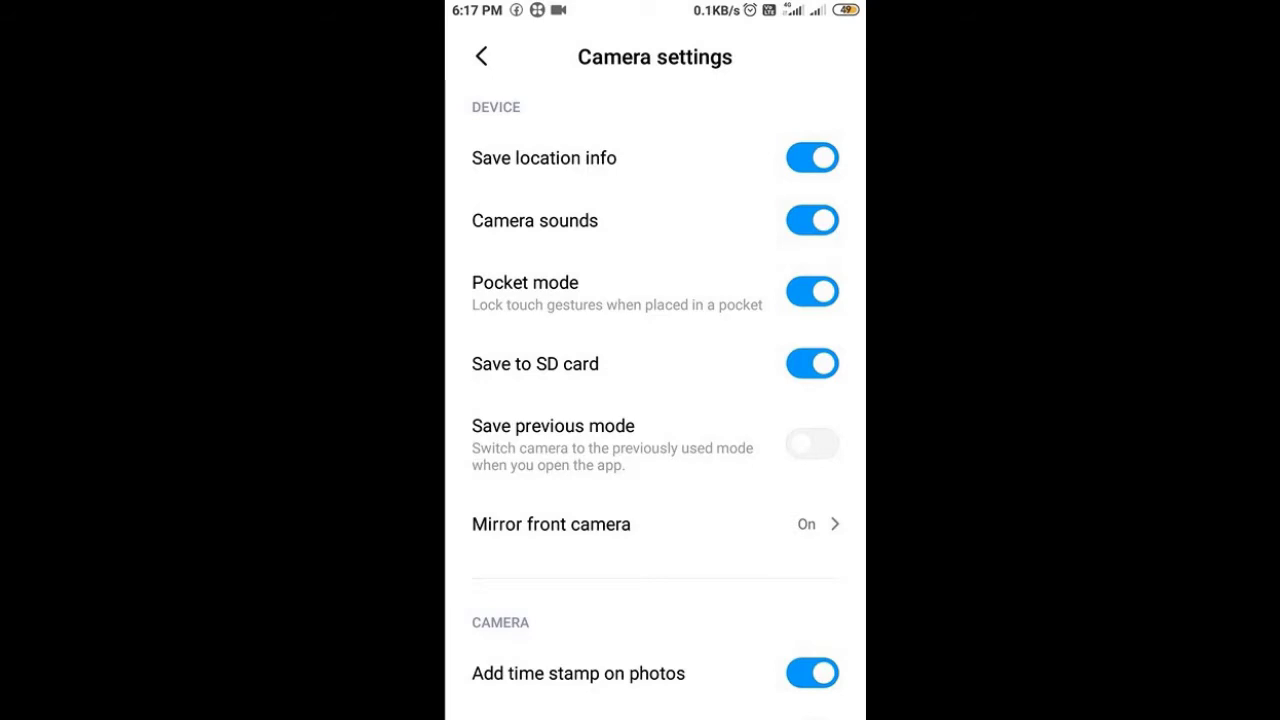
{"action": "mouse_move", "coordinate": [794, 143]}
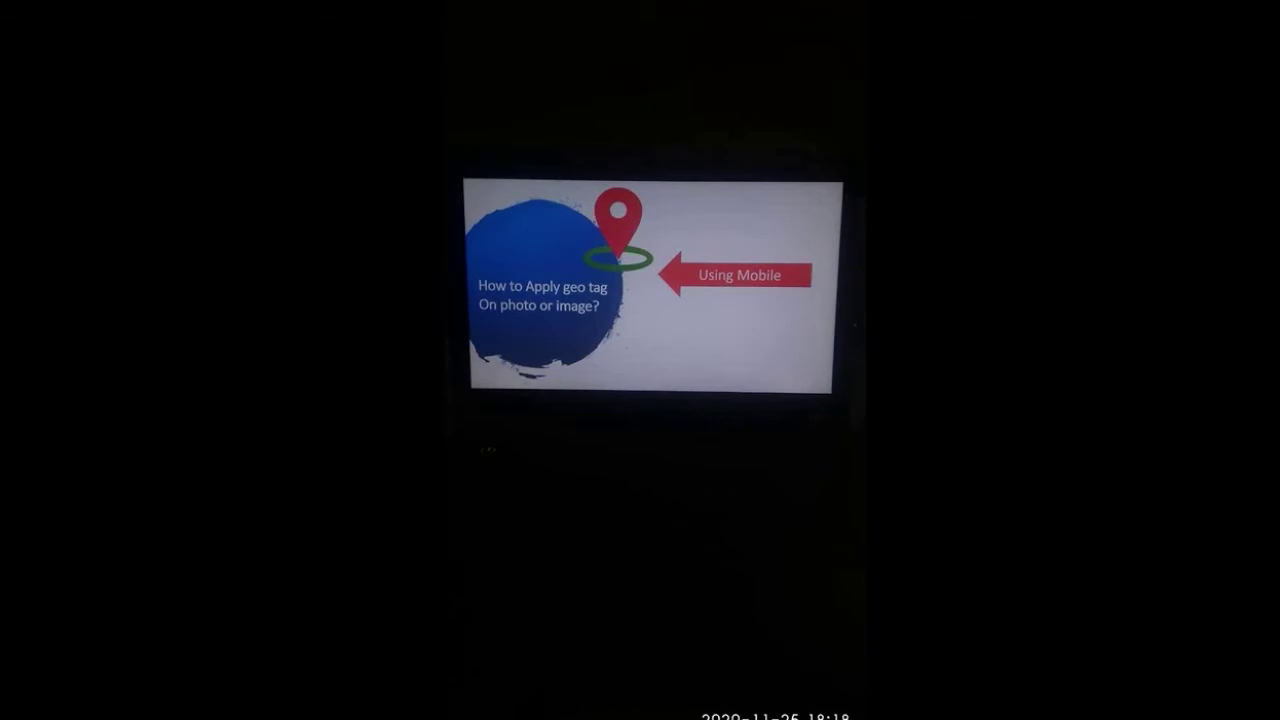
View the new photo's details in the gallery to check its info.
{"action": "left_click", "coordinate": [650, 290]}
{"action": "left_click", "coordinate": [810, 704]}
{"action": "left_click", "coordinate": [500, 634]}
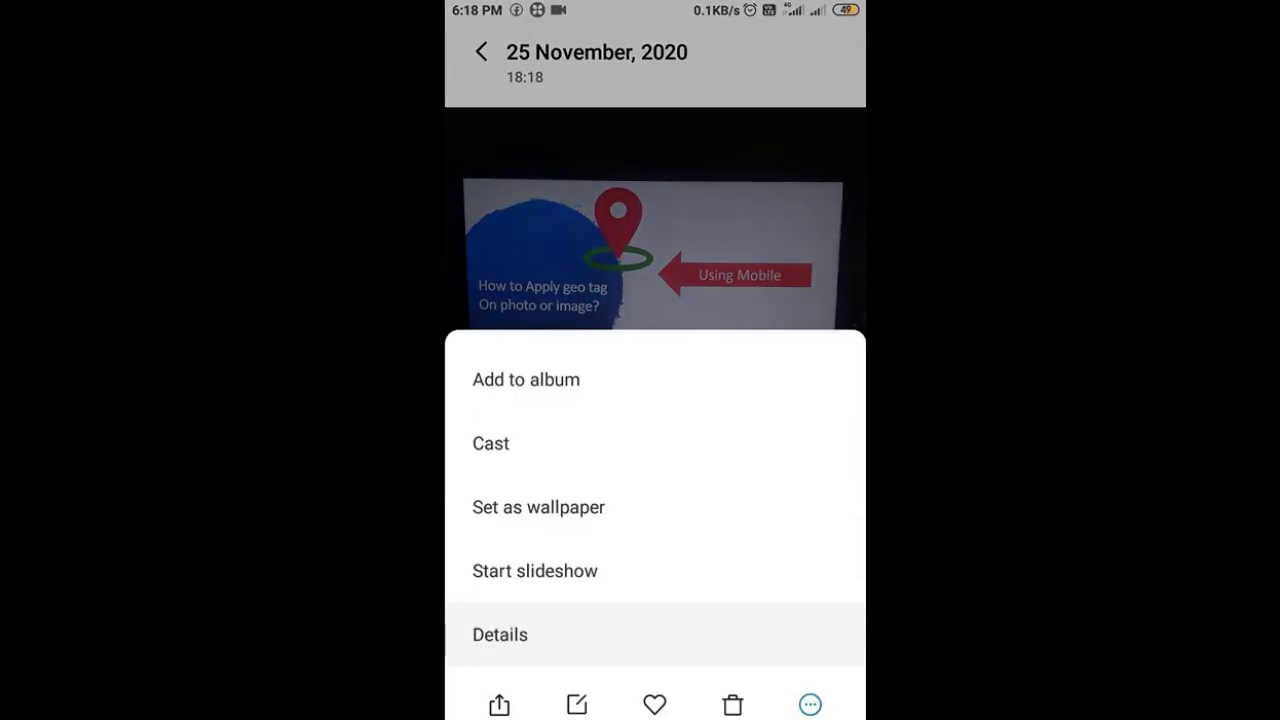
{"action": "mouse_move", "coordinate": [766, 483]}
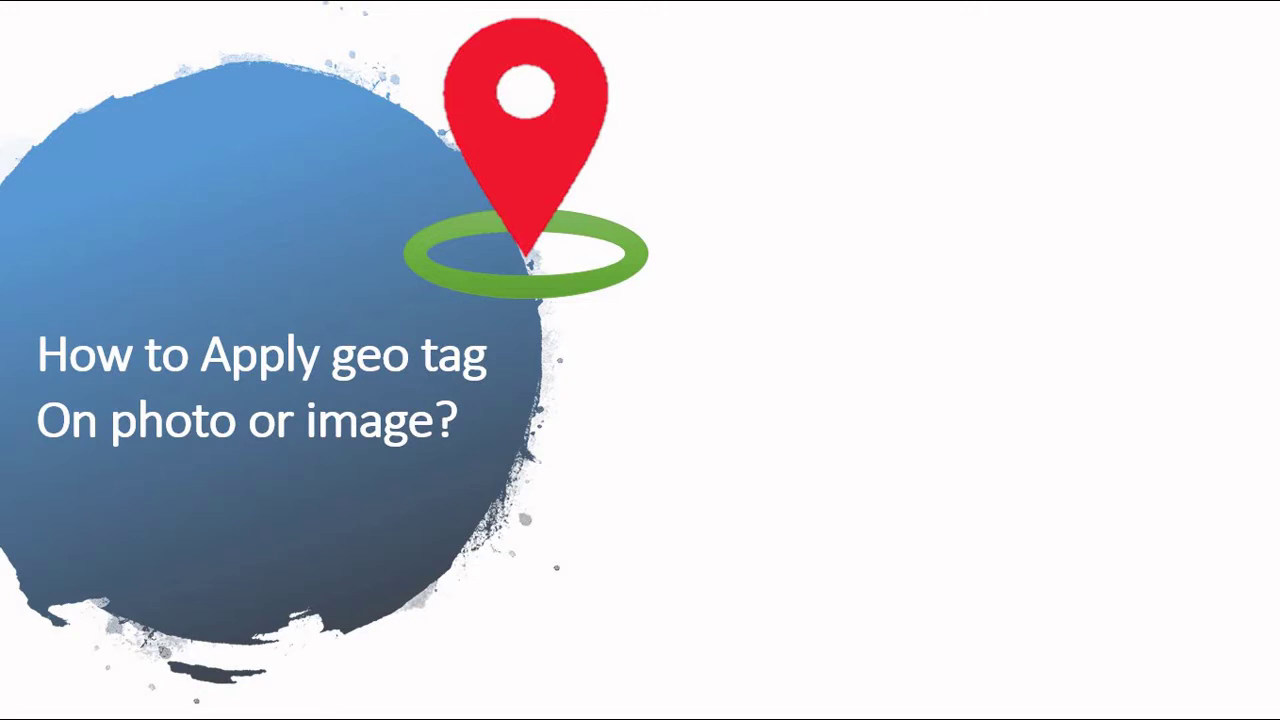
Advance the slide to reveal the Using Laptop / PC arrow.
{"action": "left_click", "coordinate": [843, 358]}
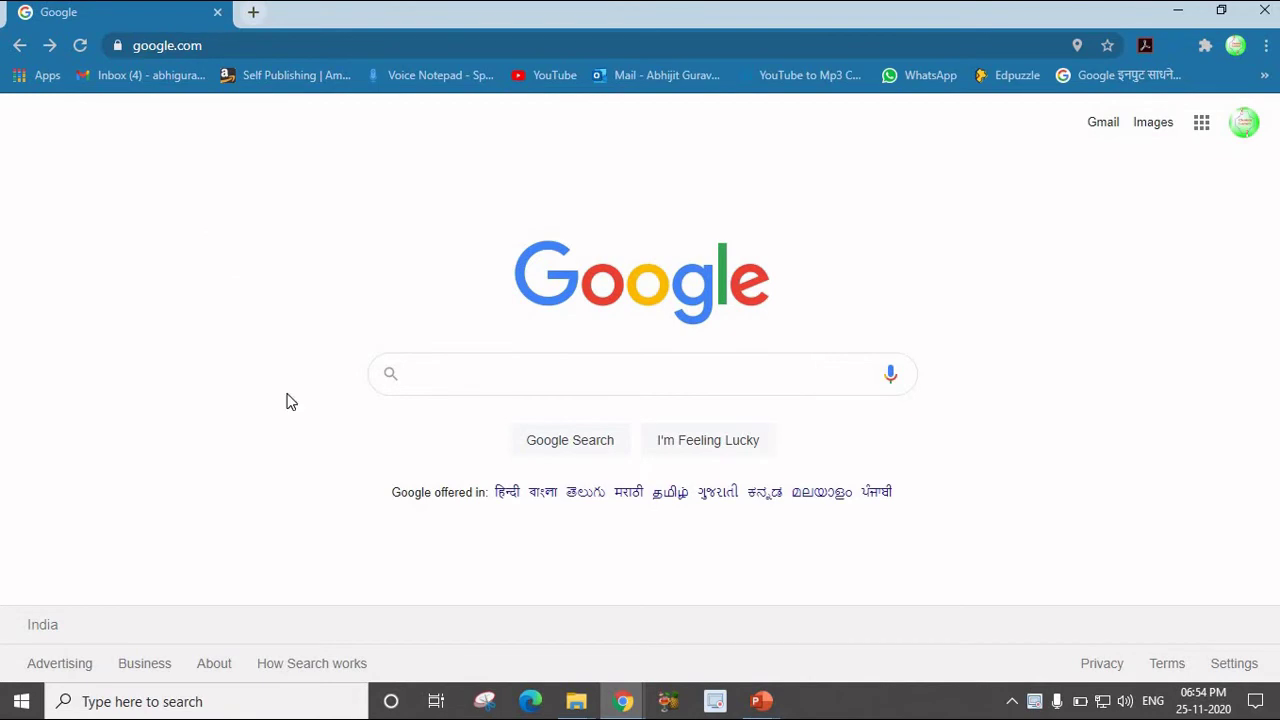
Search Google for 'geotag on photos' and open the geotagonline.com GeoTag Photos Online result.
{"action": "left_click", "coordinate": [434, 372]}
{"action": "type", "text": "geota"}
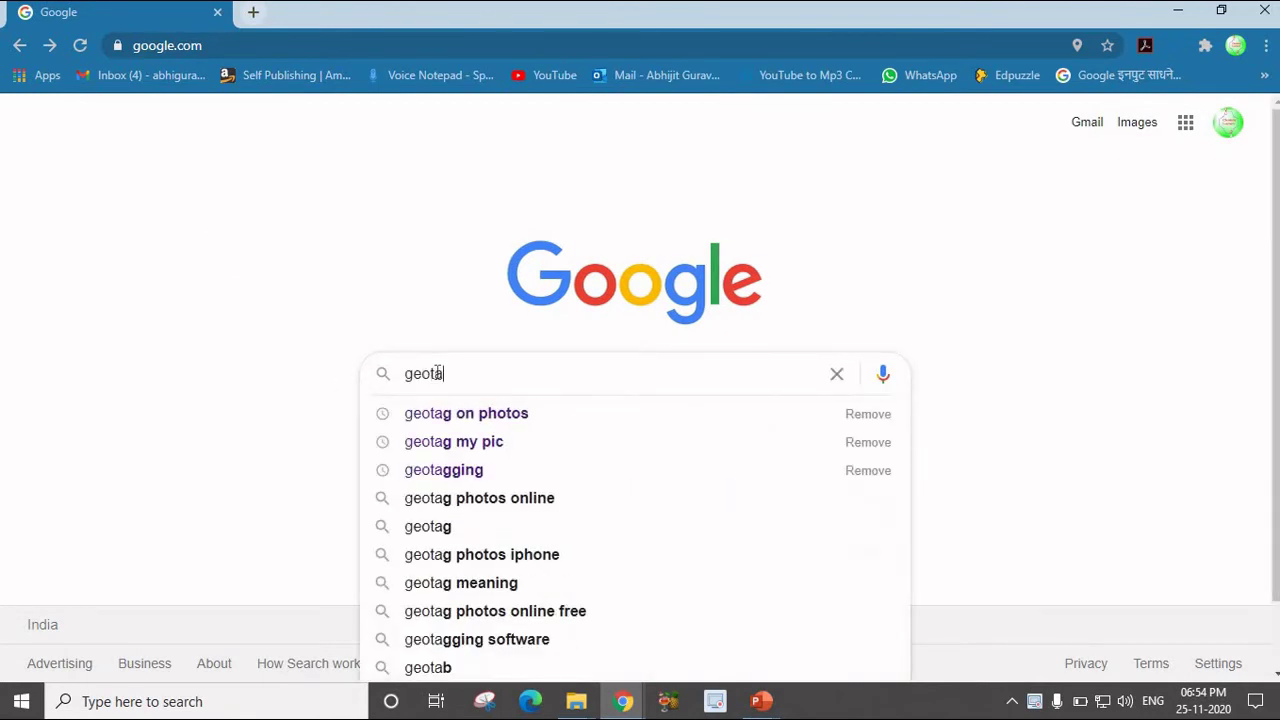
{"action": "key", "text": "Down"}
{"action": "key", "text": "Return"}
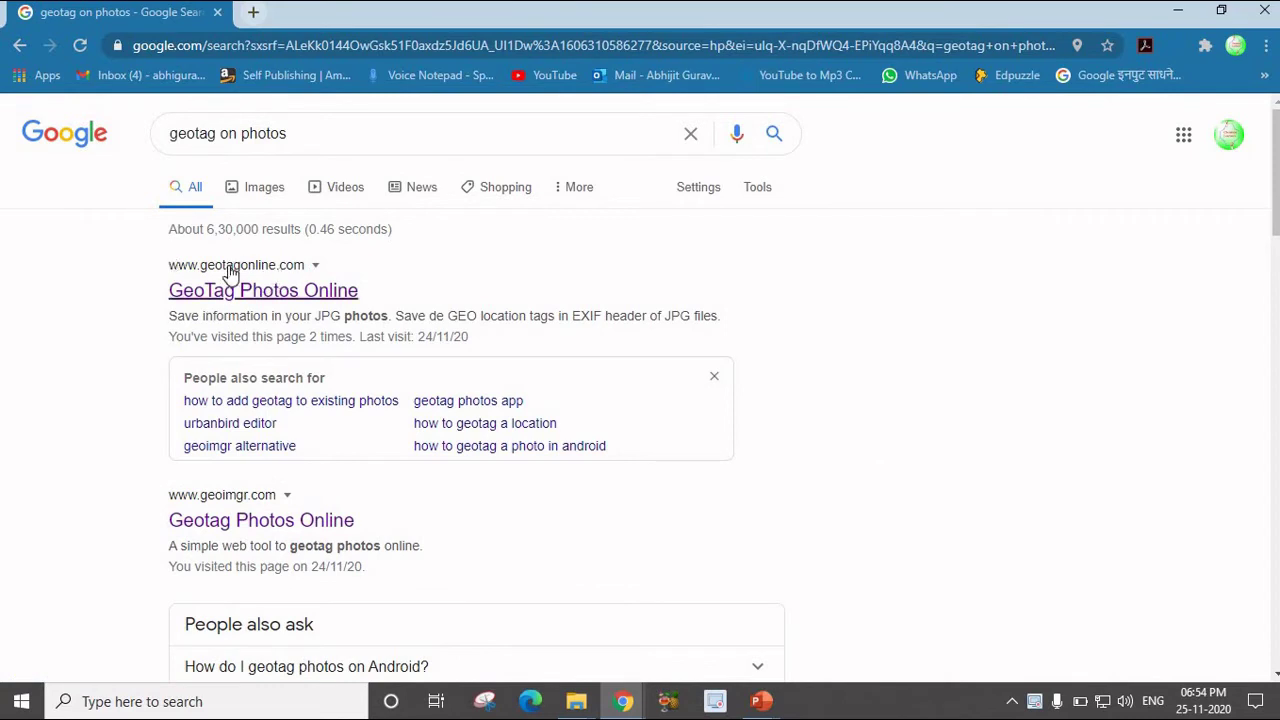
{"action": "left_click", "coordinate": [297, 292]}
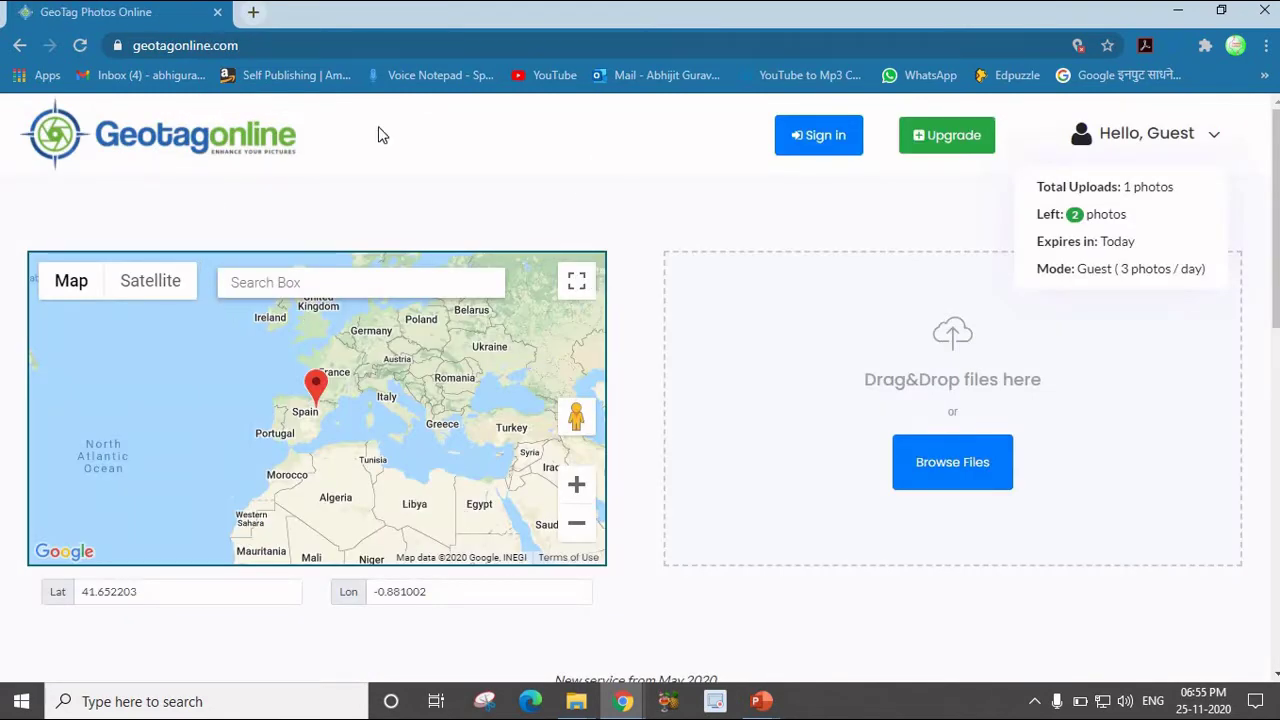
{"action": "left_click", "coordinate": [956, 466]}
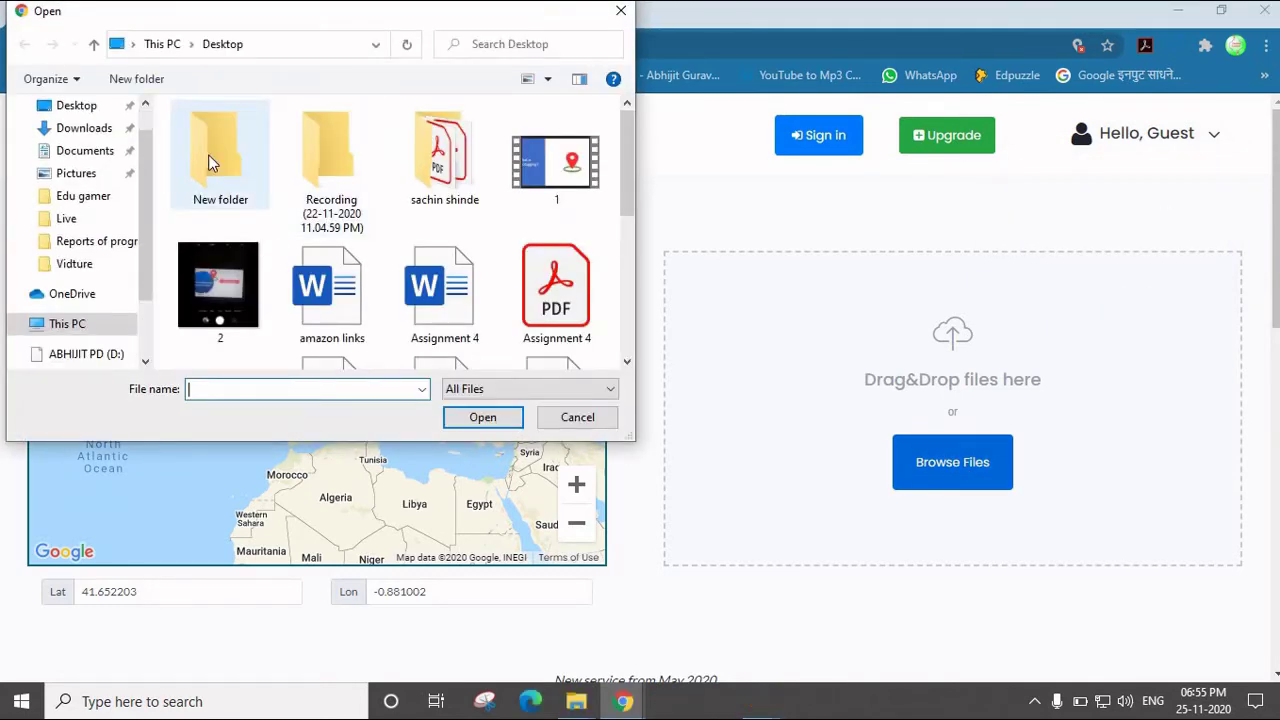
{"action": "double_click", "coordinate": [220, 152]}
{"action": "left_click", "coordinate": [220, 148]}
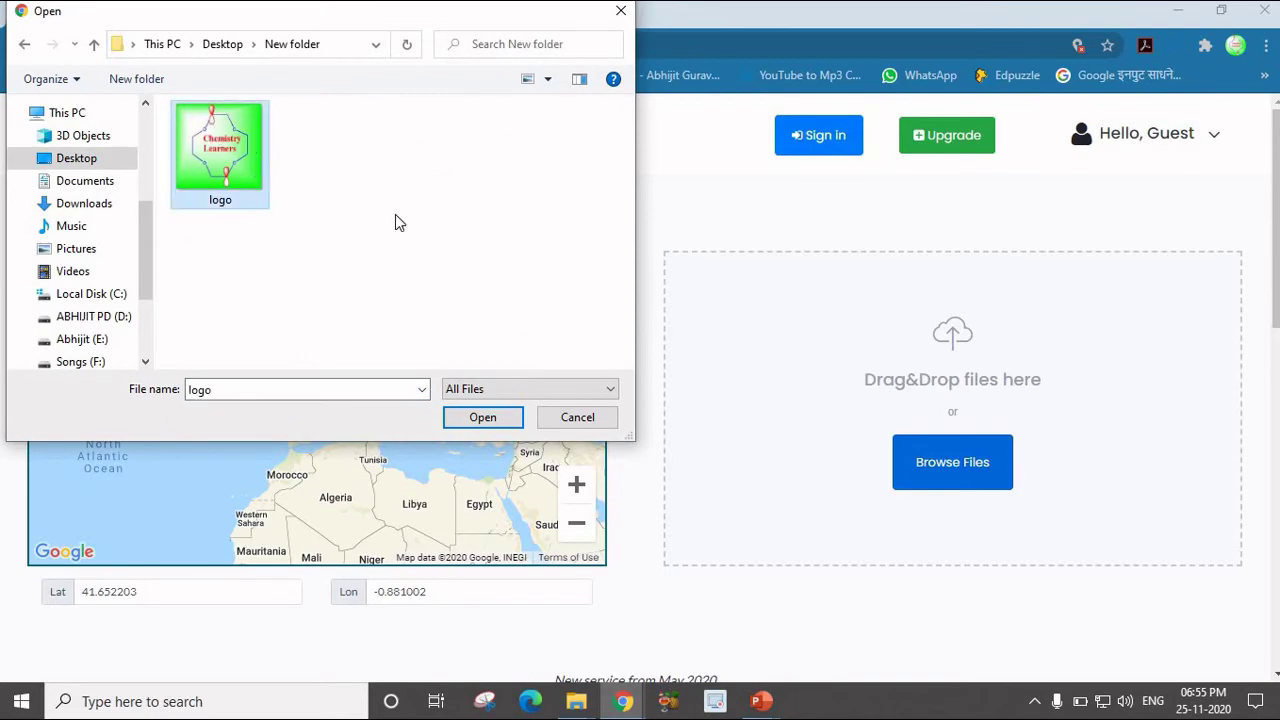
{"action": "left_click", "coordinate": [483, 417]}
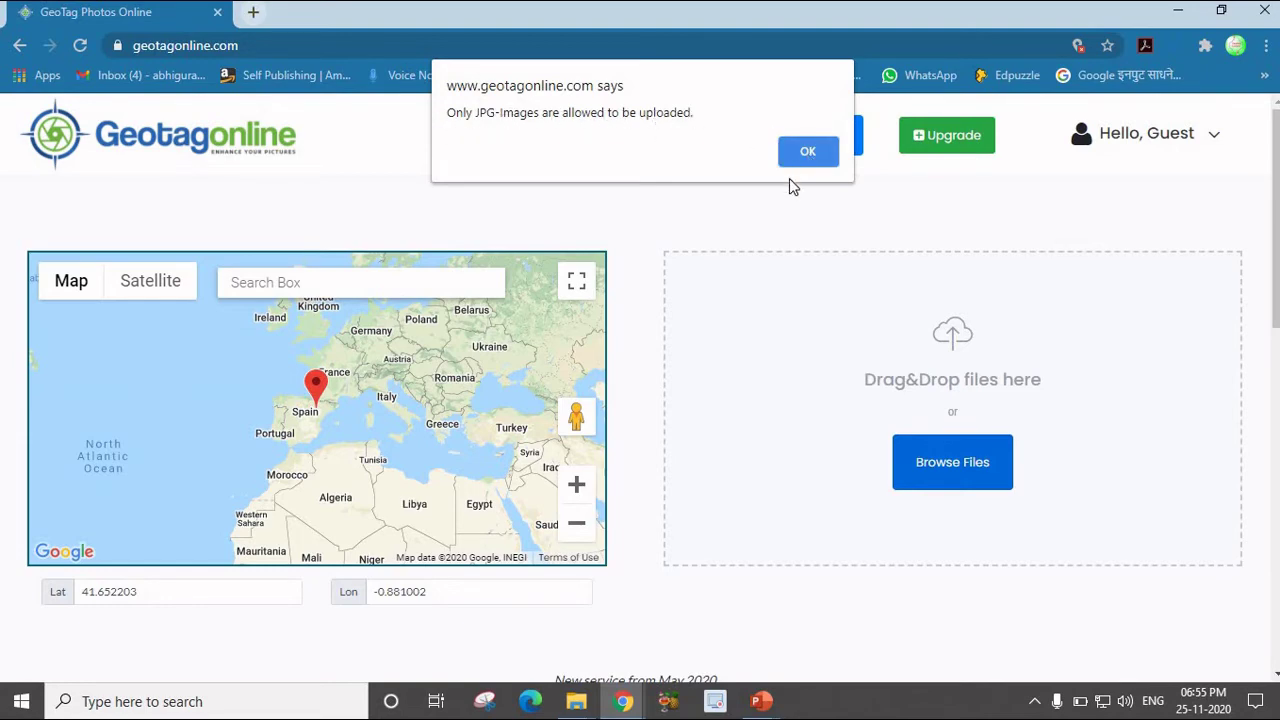
{"action": "left_click", "coordinate": [808, 151]}
{"action": "scroll", "coordinate": [529, 416], "scroll_direction": "down", "scroll_amount": 4}
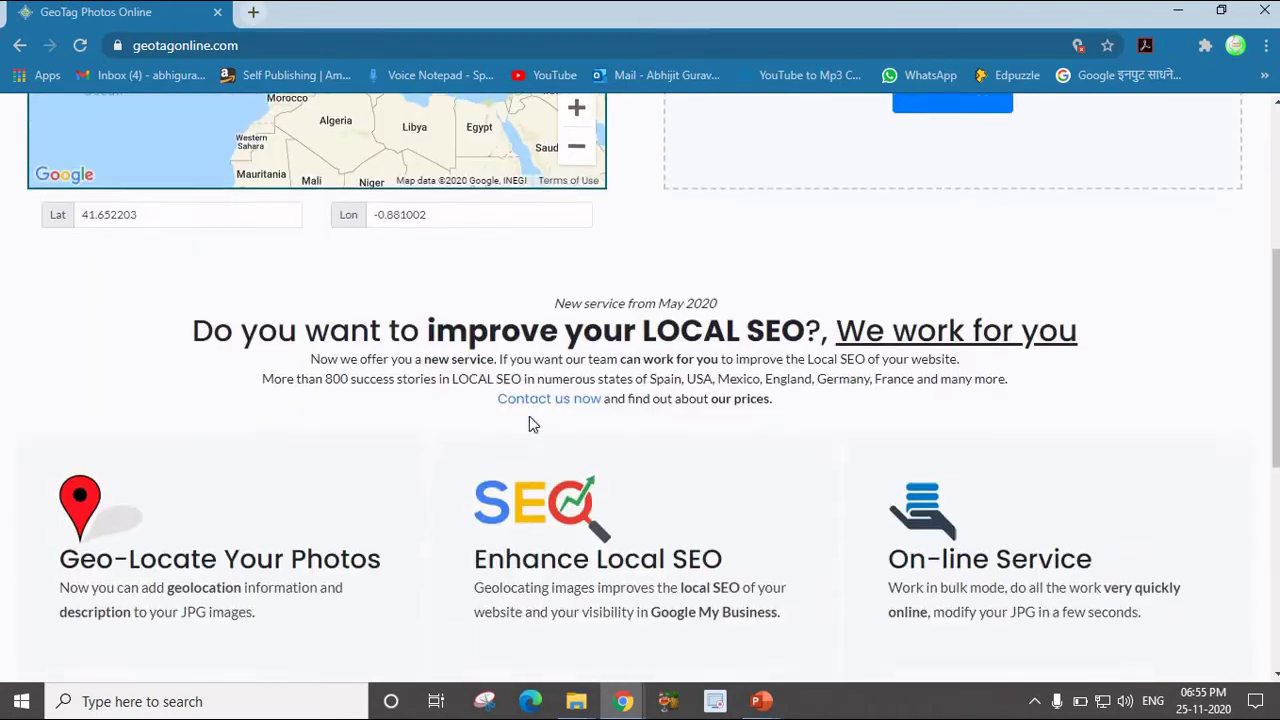
{"action": "scroll", "coordinate": [804, 290], "scroll_direction": "up", "scroll_amount": 3}
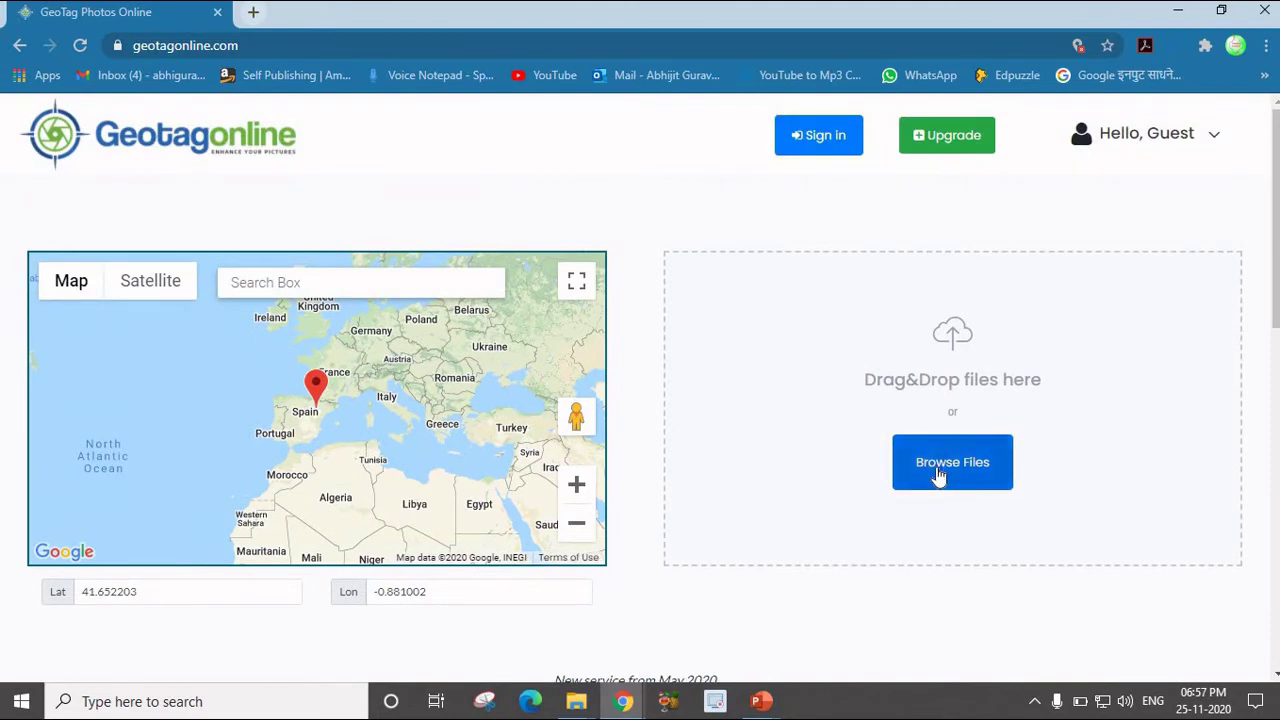
Upload logo.jpg to Geotagonline.
{"action": "left_click", "coordinate": [937, 463]}
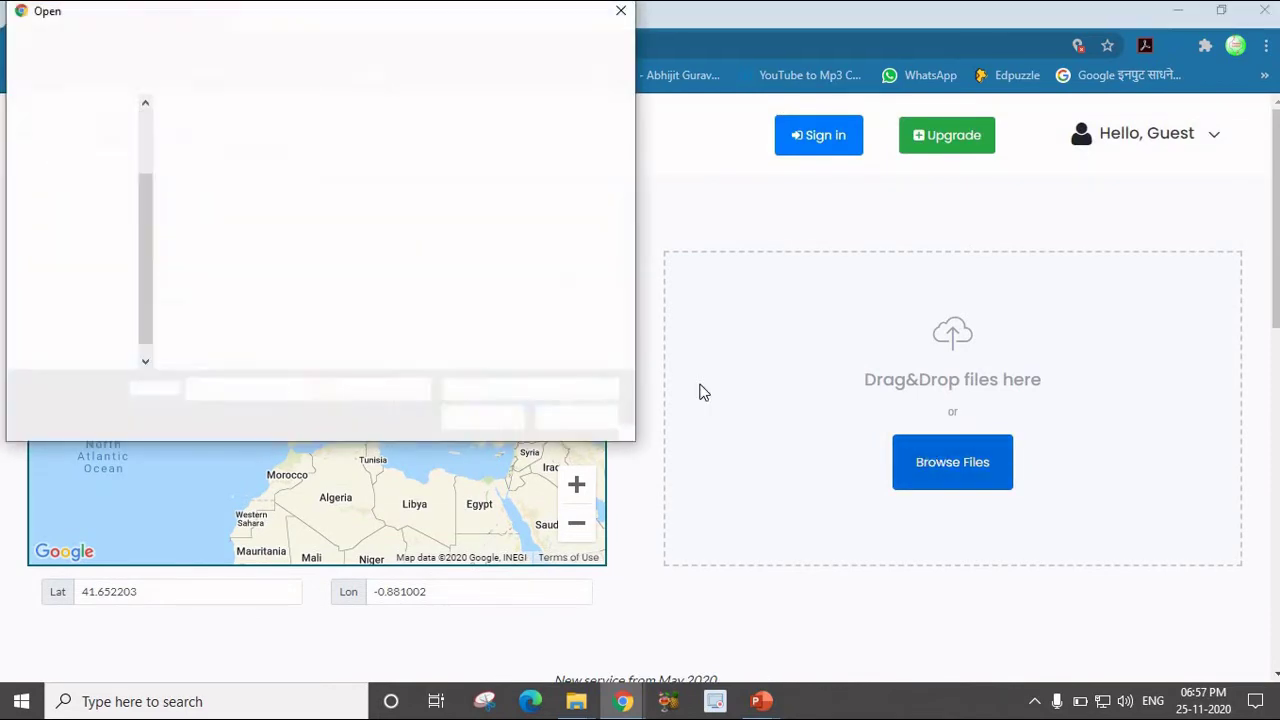
{"action": "left_click", "coordinate": [188, 148]}
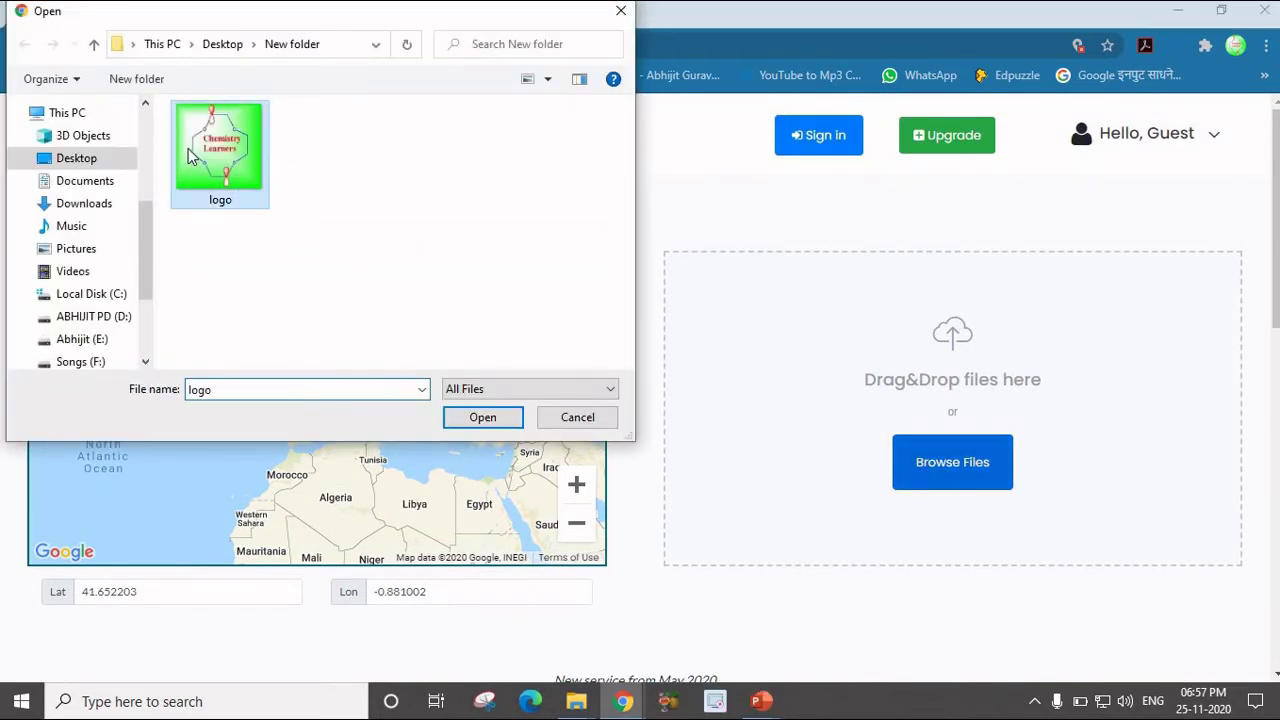
{"action": "left_click", "coordinate": [482, 417]}
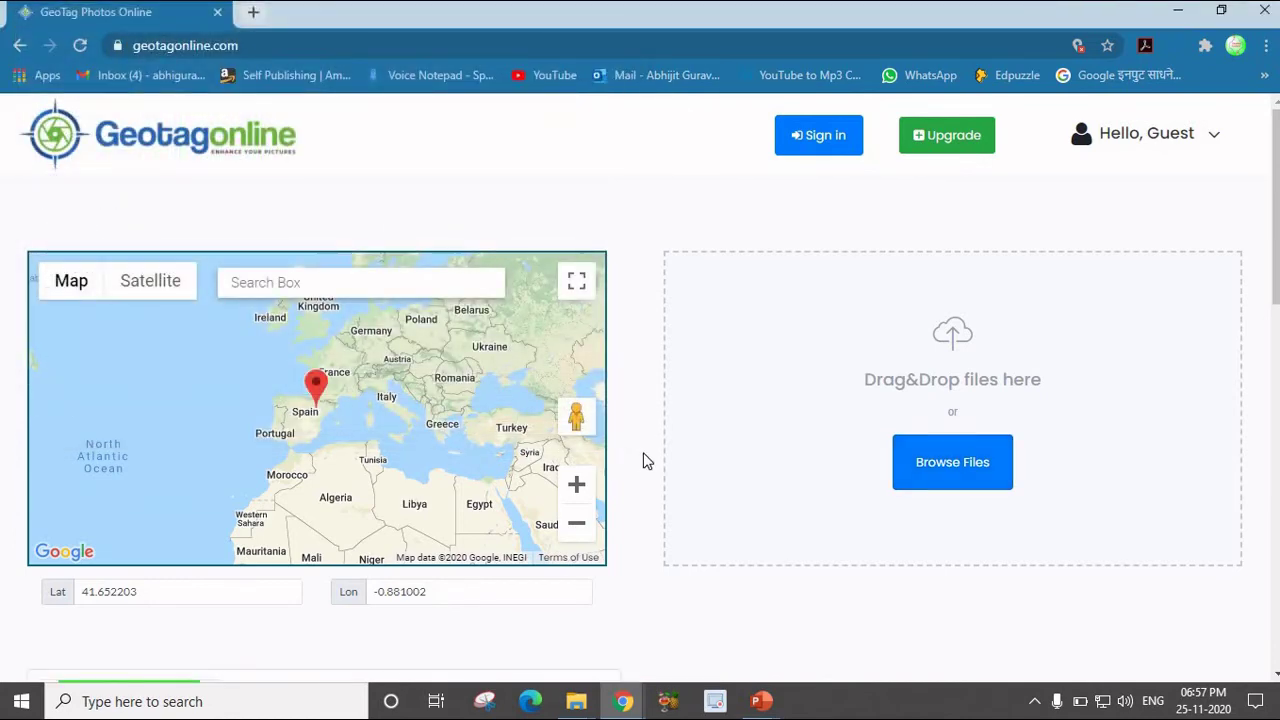
Drag the map marker to Italy, setting latitude 43.4647 and longitude 12.3026.
{"action": "scroll", "coordinate": [643, 457], "scroll_direction": "down", "scroll_amount": 3}
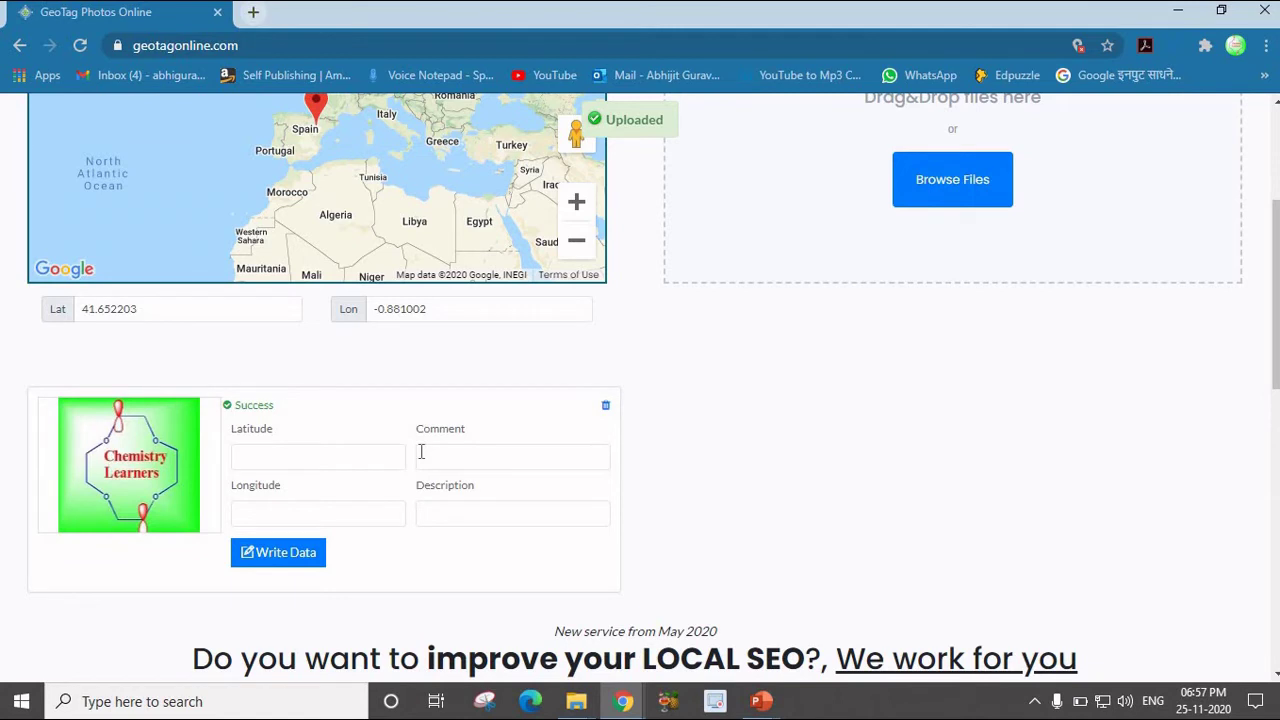
{"action": "scroll", "coordinate": [420, 452], "scroll_direction": "up", "scroll_amount": 1}
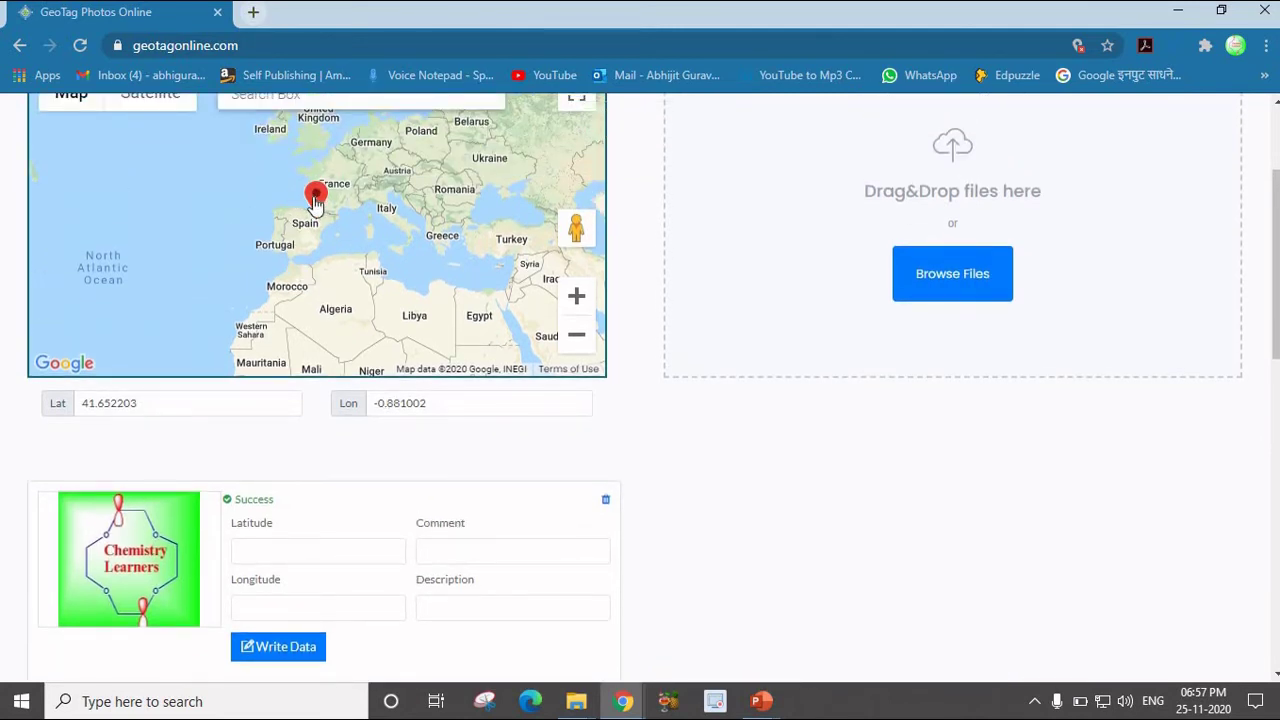
{"action": "mouse_move", "coordinate": [325, 193]}
{"action": "left_mouse_down"}
{"action": "mouse_move", "coordinate": [511, 208]}
{"action": "mouse_move", "coordinate": [505, 222]}
{"action": "mouse_move", "coordinate": [394, 245]}
{"action": "mouse_move", "coordinate": [302, 193]}
{"action": "mouse_move", "coordinate": [366, 208]}
{"action": "mouse_move", "coordinate": [386, 194]}
{"action": "left_mouse_up"}
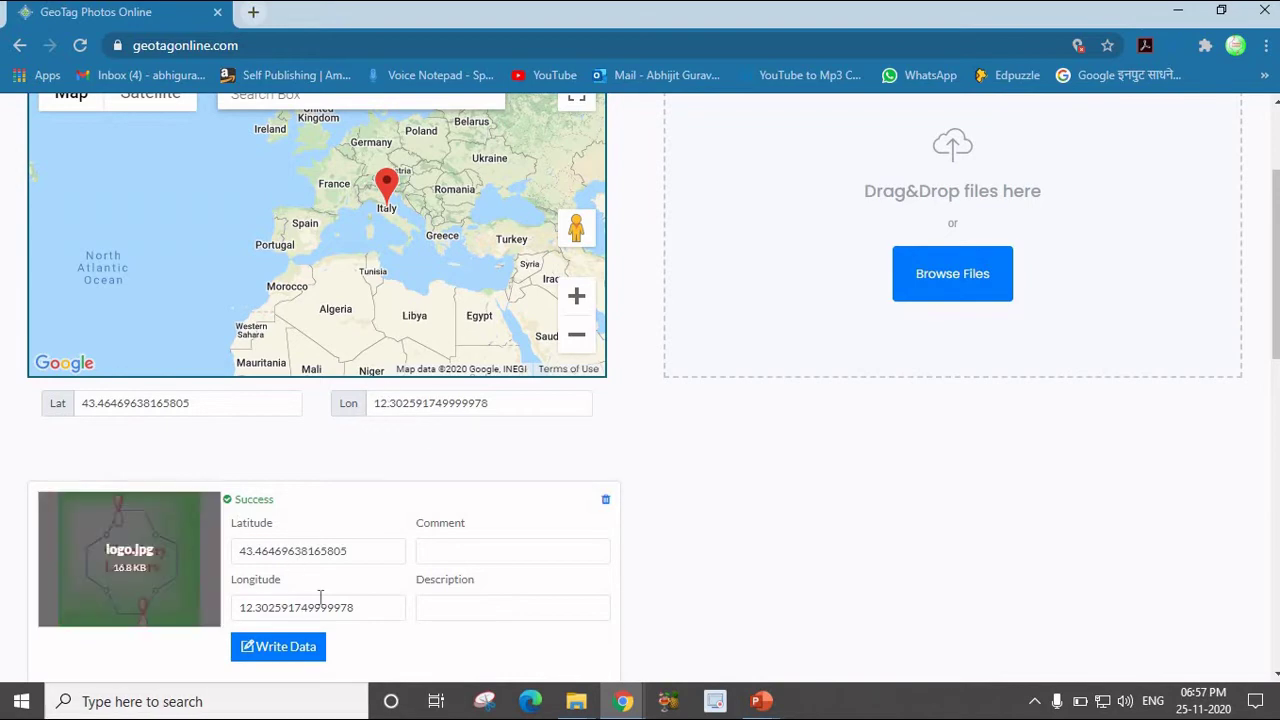
Write the Italy coordinates into logo.jpg and download the tagged copy as logo1.
{"action": "scroll", "coordinate": [300, 530], "scroll_direction": "down", "scroll_amount": 2}
{"action": "left_click", "coordinate": [288, 470]}
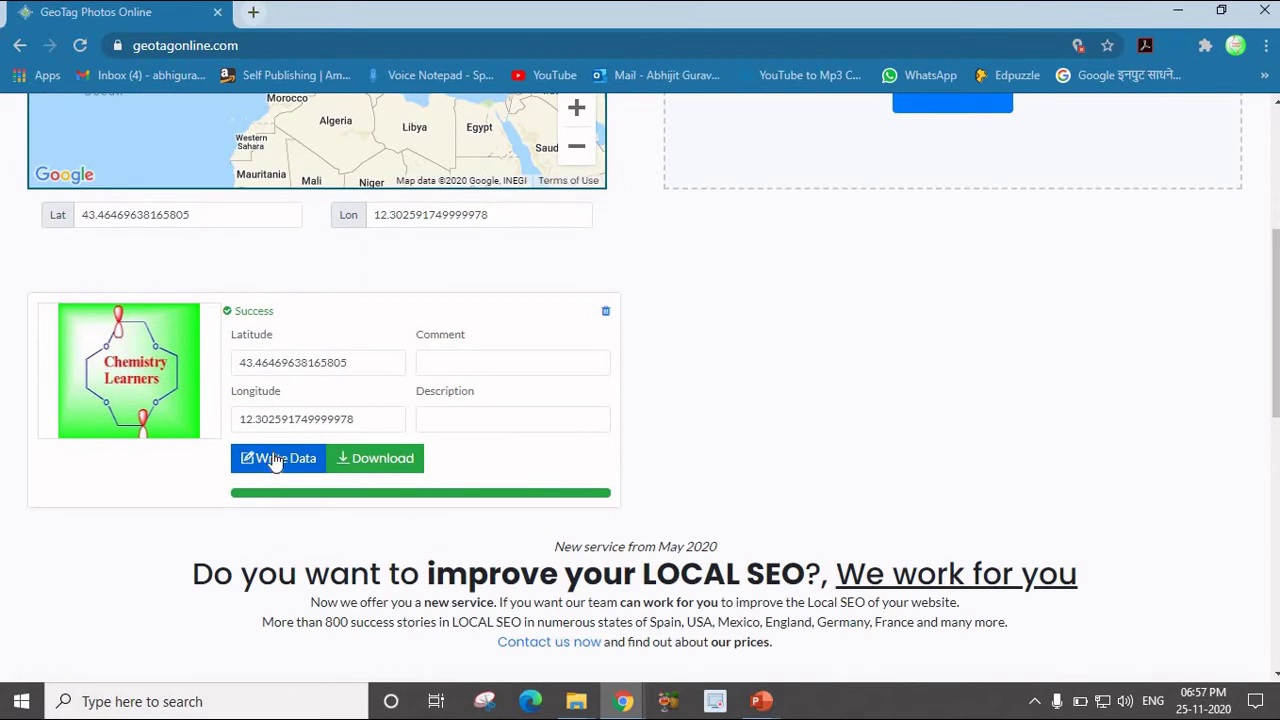
{"action": "left_click", "coordinate": [378, 460]}
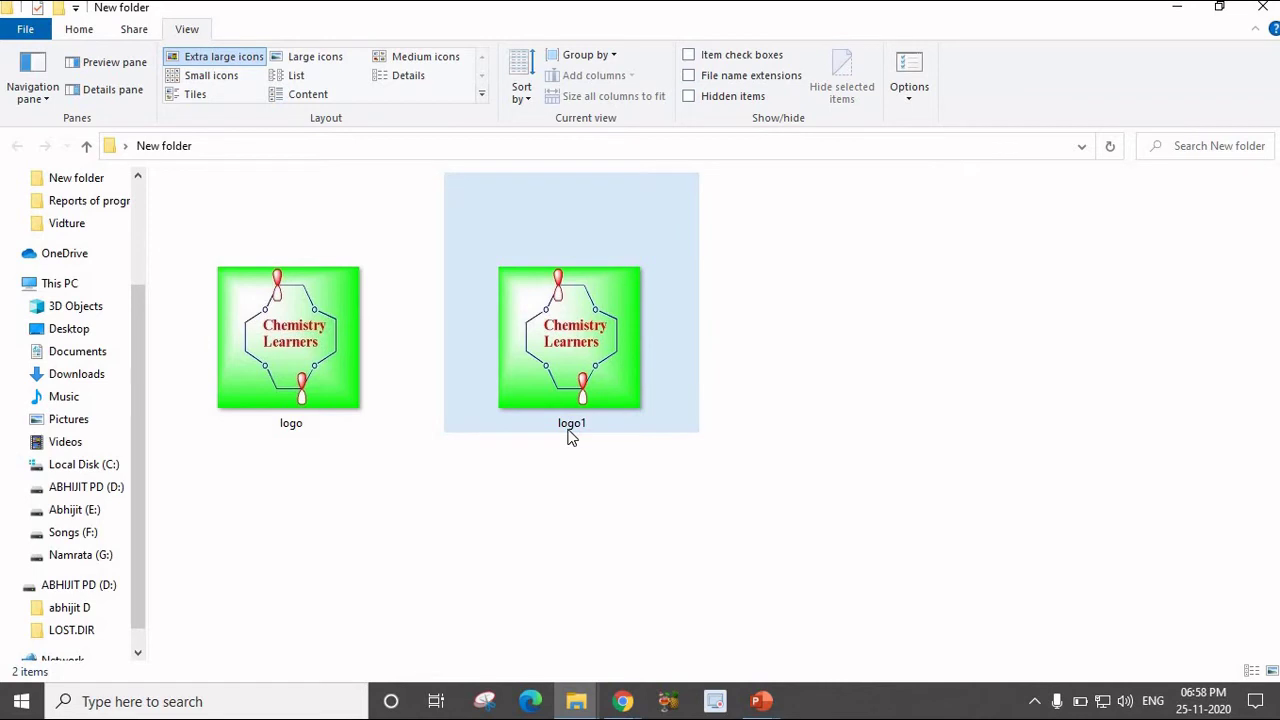
Inspect the original logo's Details properties, confirming it holds no GPS data.
{"action": "mouse_move", "coordinate": [585, 345]}
{"action": "mouse_move", "coordinate": [278, 339]}
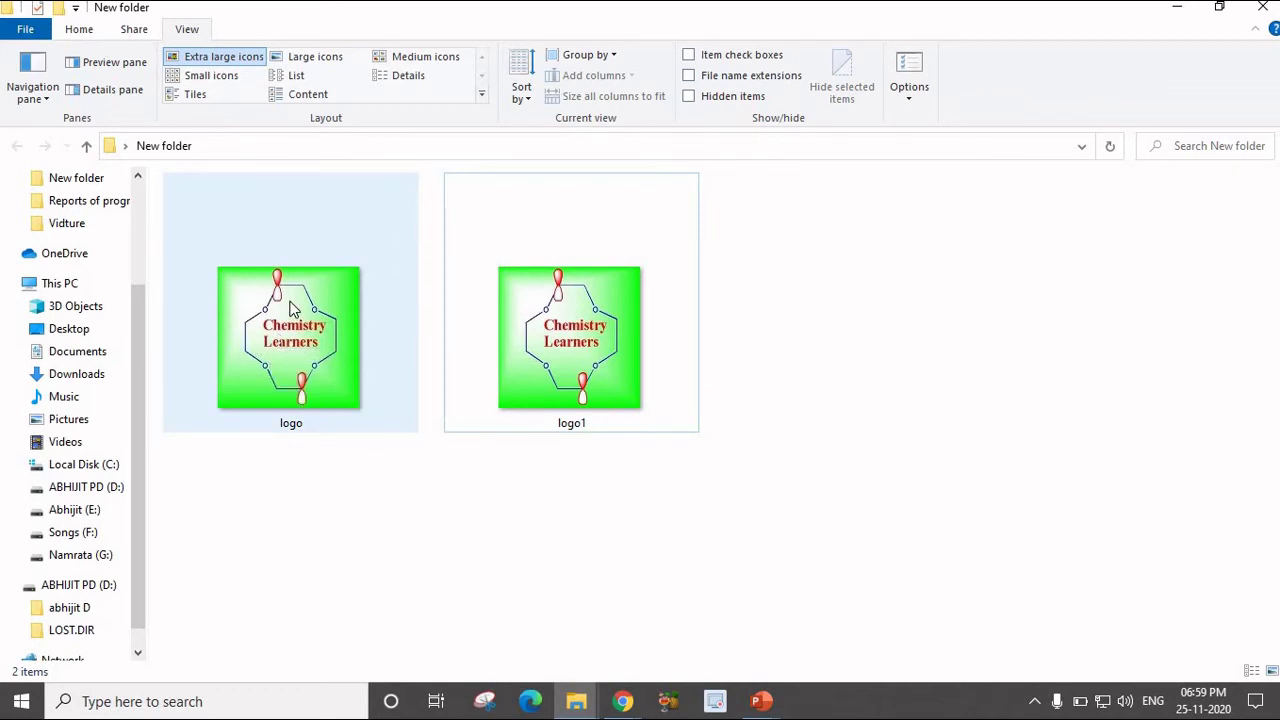
{"action": "double_click", "coordinate": [288, 300]}
{"action": "right_click", "coordinate": [289, 300]}
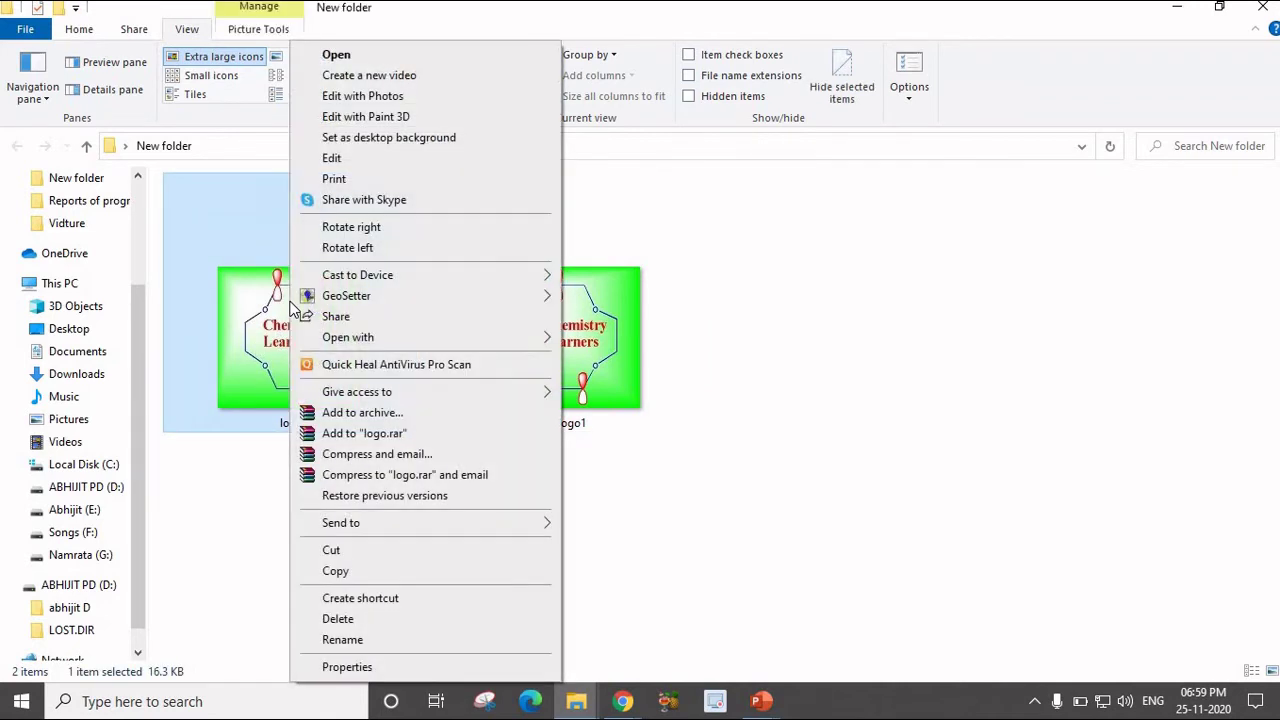
{"action": "left_click", "coordinate": [347, 667]}
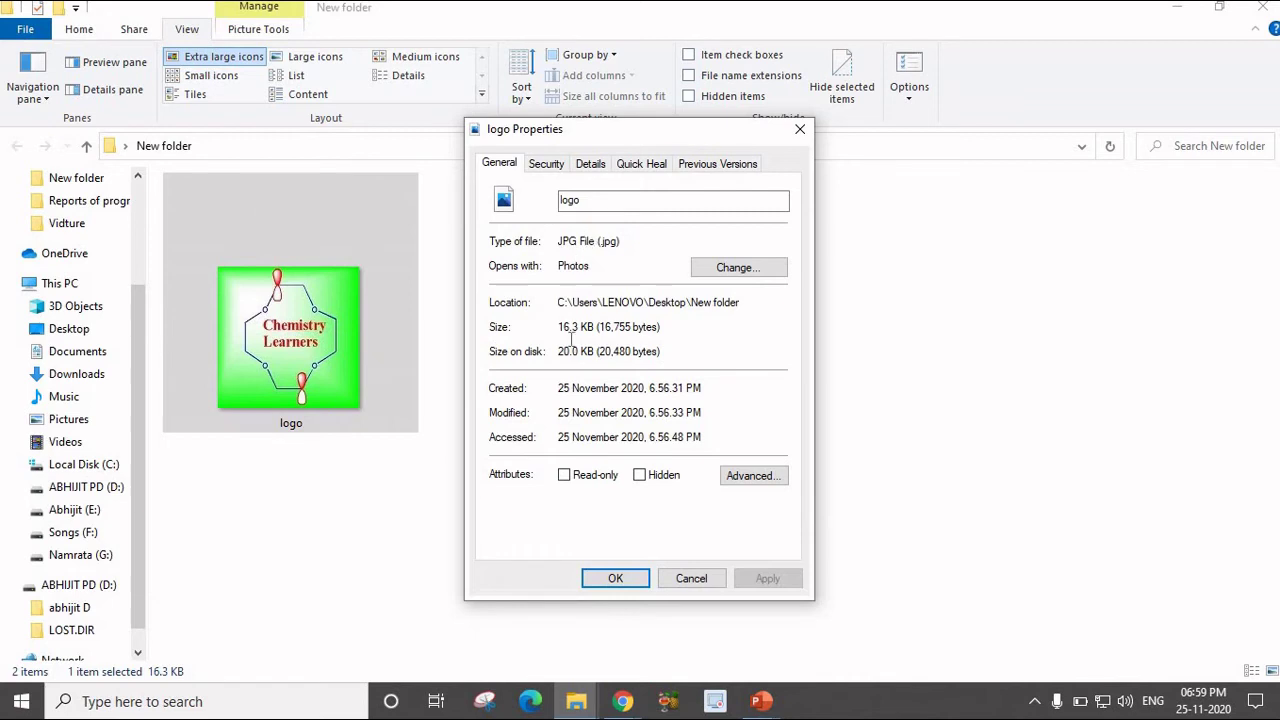
{"action": "left_click", "coordinate": [588, 166]}
{"action": "scroll", "coordinate": [580, 330], "scroll_direction": "down", "scroll_amount": 5}
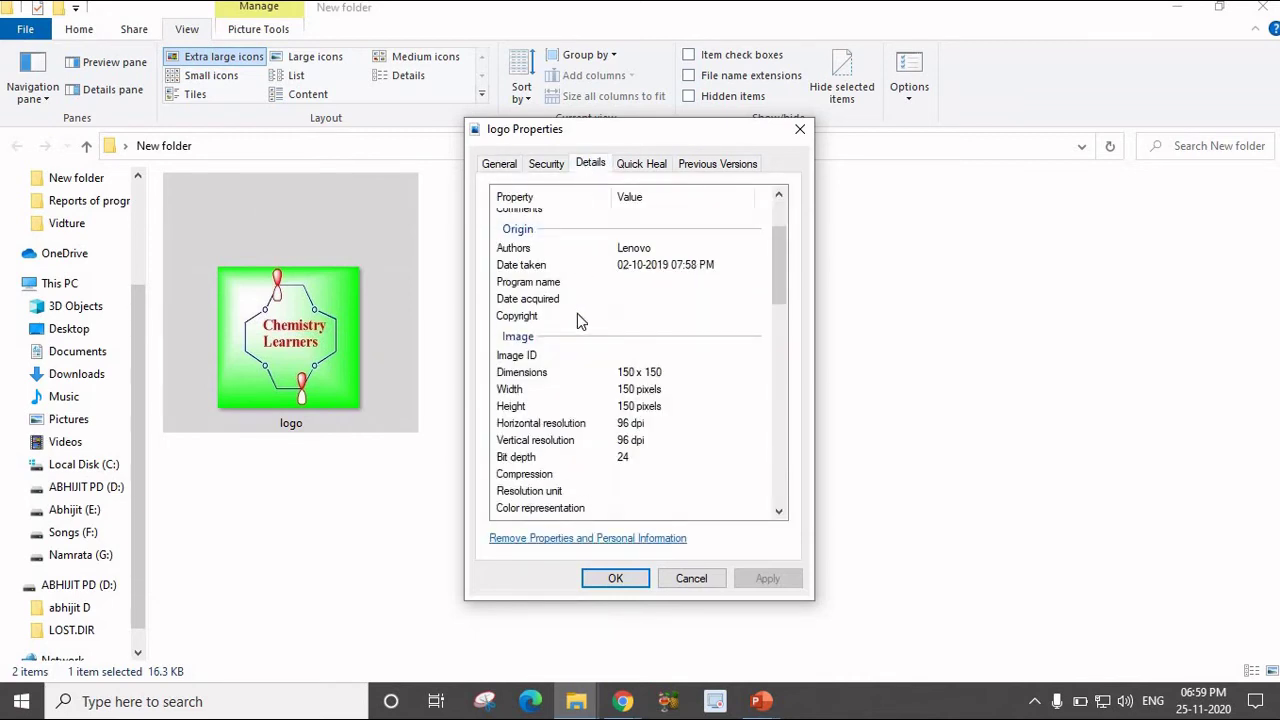
{"action": "scroll", "coordinate": [578, 345], "scroll_direction": "down", "scroll_amount": 1}
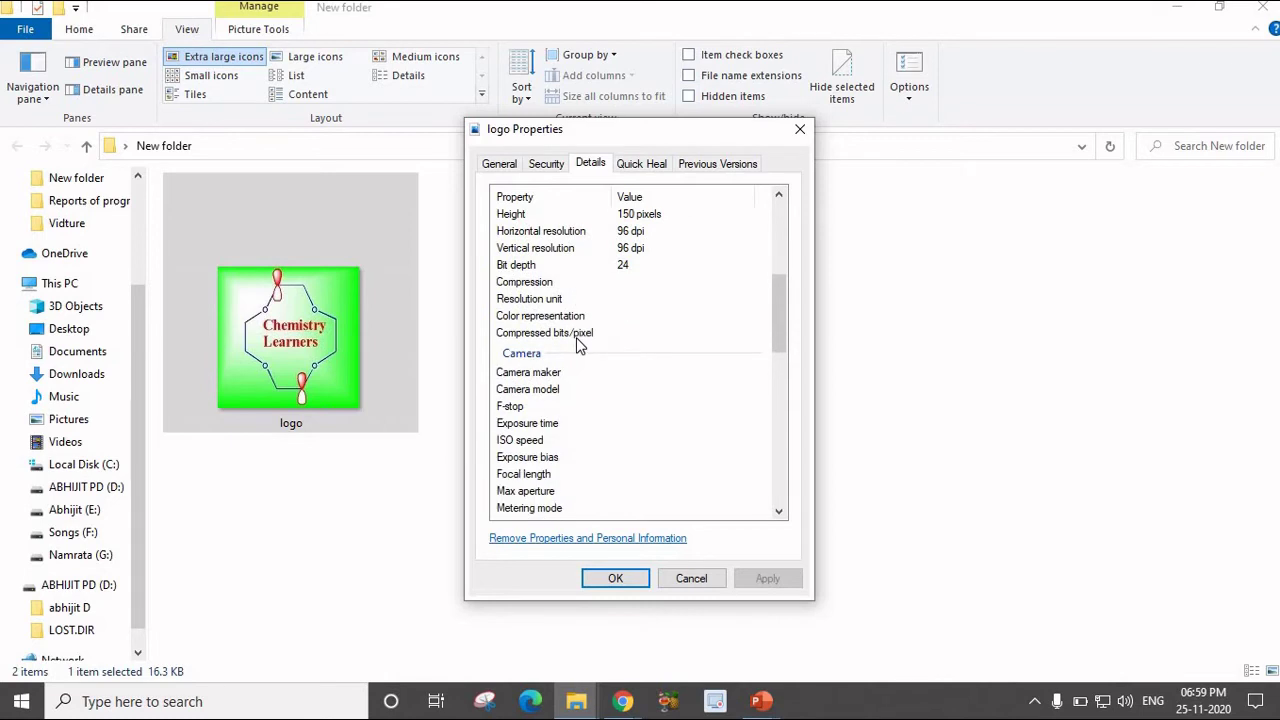
{"action": "scroll", "coordinate": [576, 345], "scroll_direction": "down", "scroll_amount": 9}
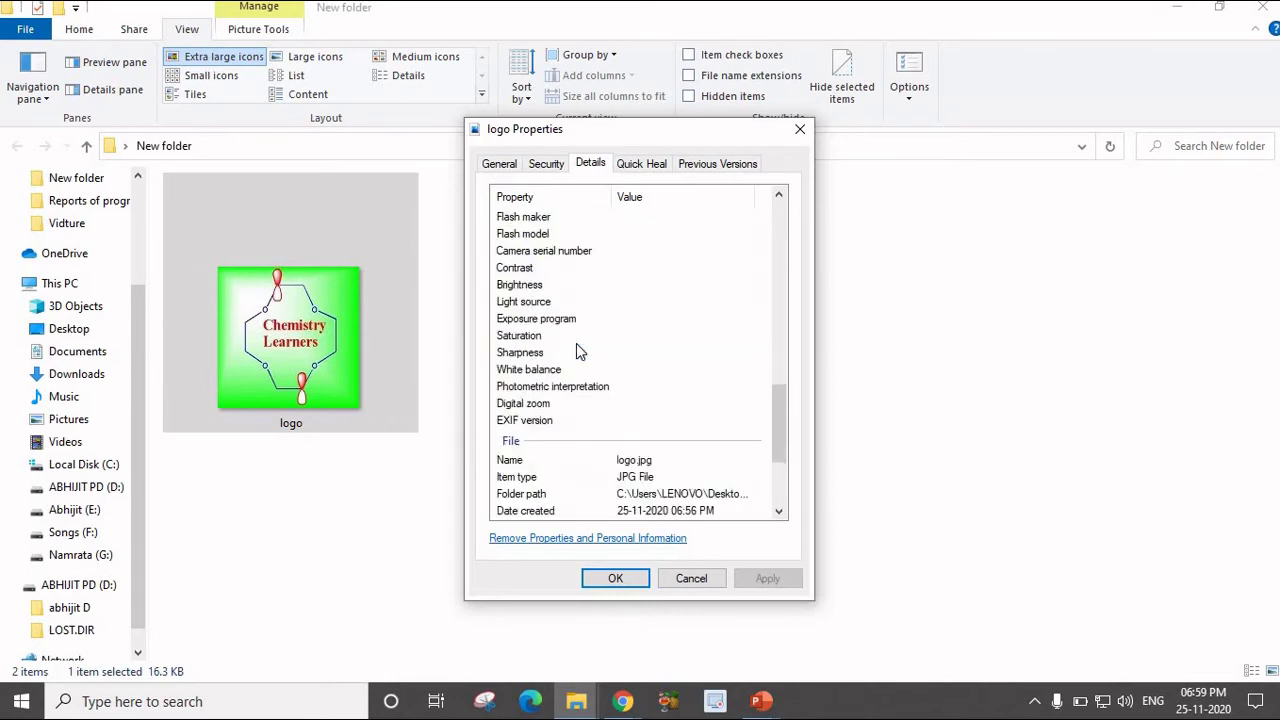
{"action": "scroll", "coordinate": [576, 345], "scroll_direction": "down", "scroll_amount": 3}
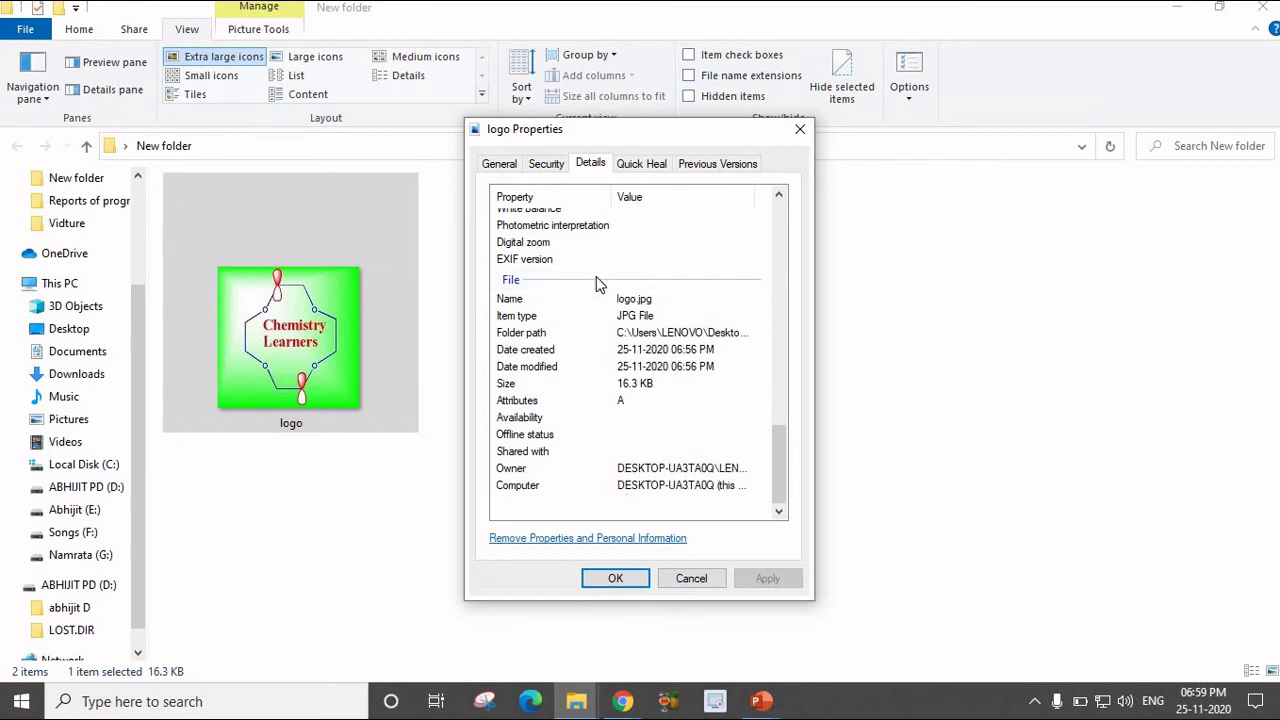
{"action": "left_click", "coordinate": [612, 580]}
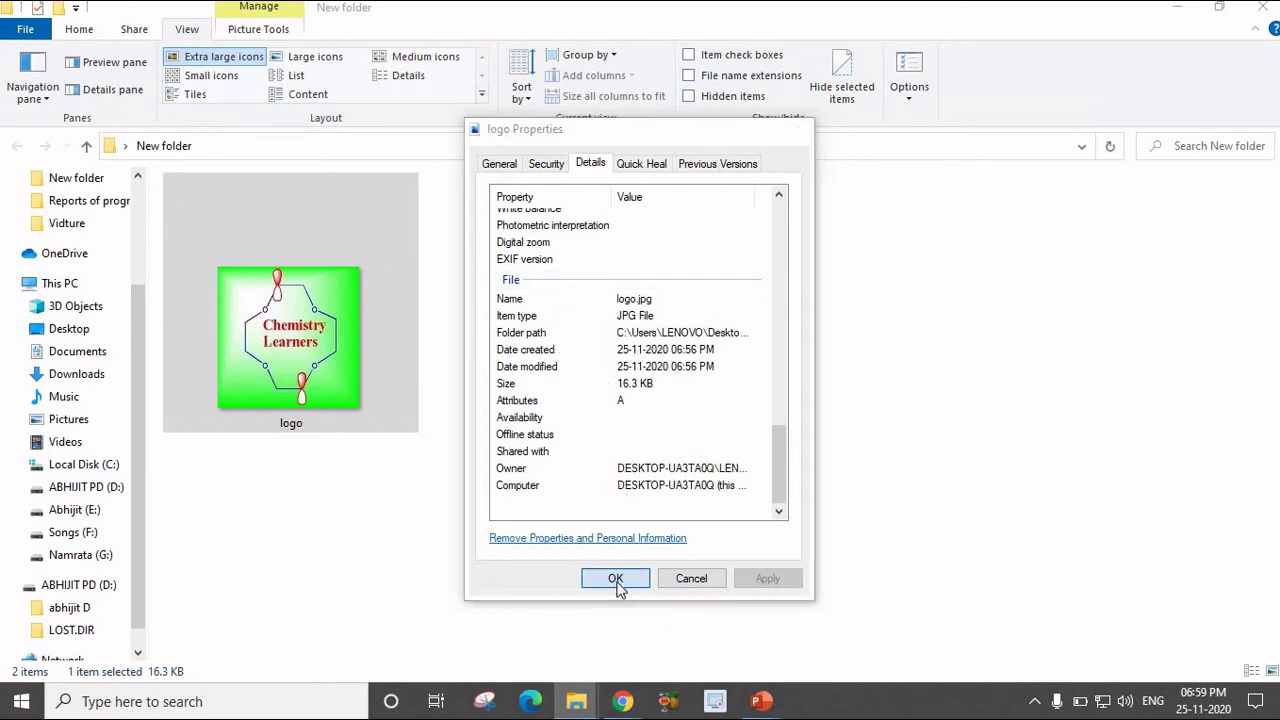
Inspect logo1's Details properties: GPS latitude 43; 27, longitude 12; 18, altitude 0.
{"action": "left_click", "coordinate": [566, 378]}
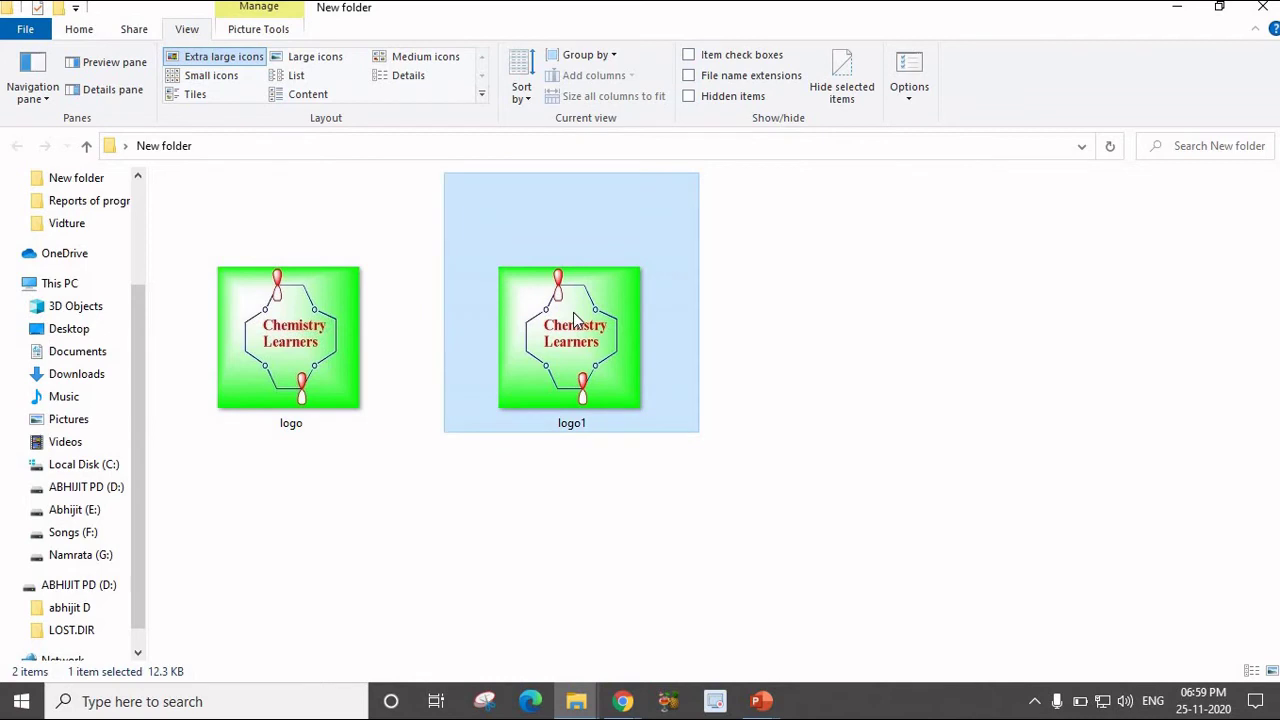
{"action": "right_click", "coordinate": [575, 318]}
{"action": "left_click", "coordinate": [614, 665]}
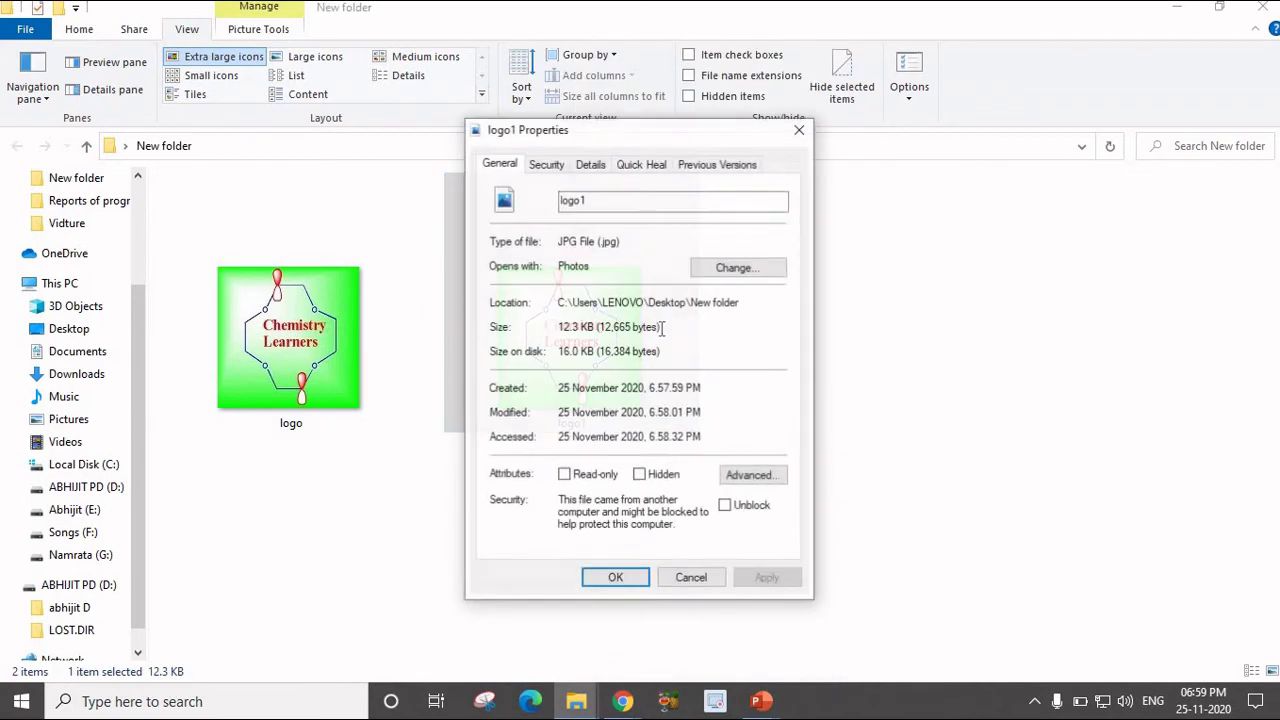
{"action": "left_click", "coordinate": [591, 164]}
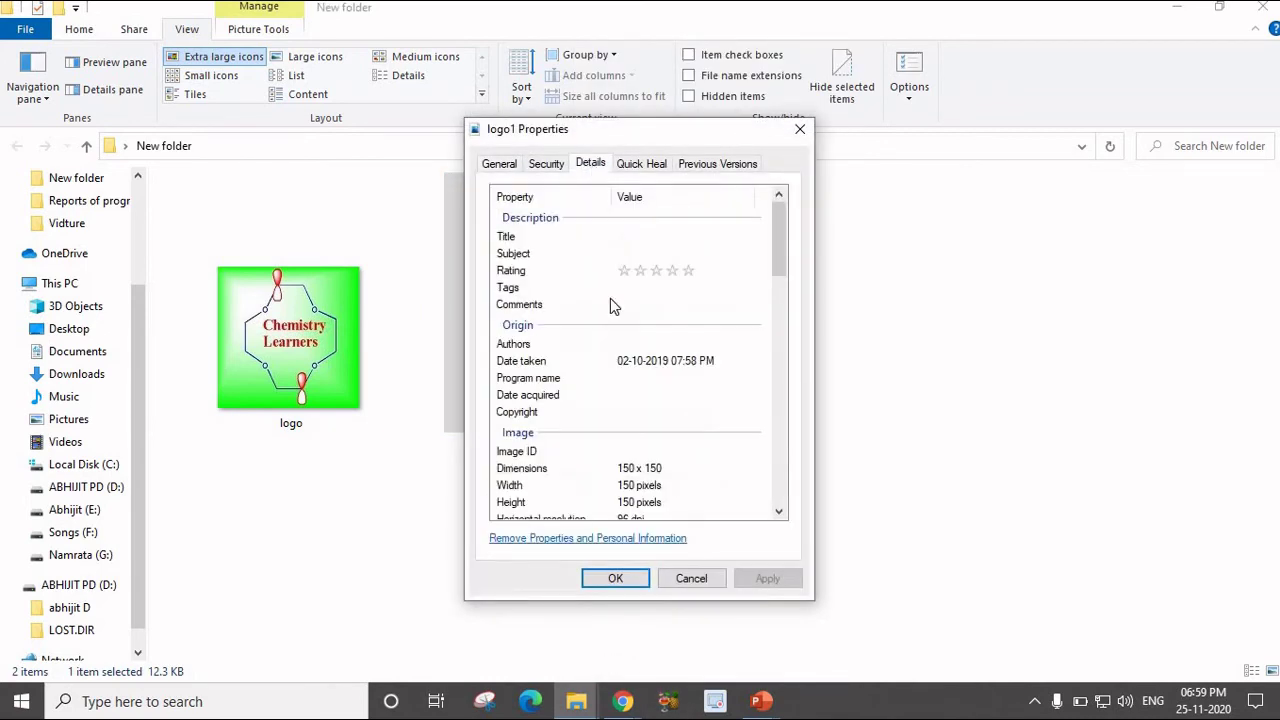
{"action": "scroll", "coordinate": [609, 330], "scroll_direction": "down", "scroll_amount": 15}
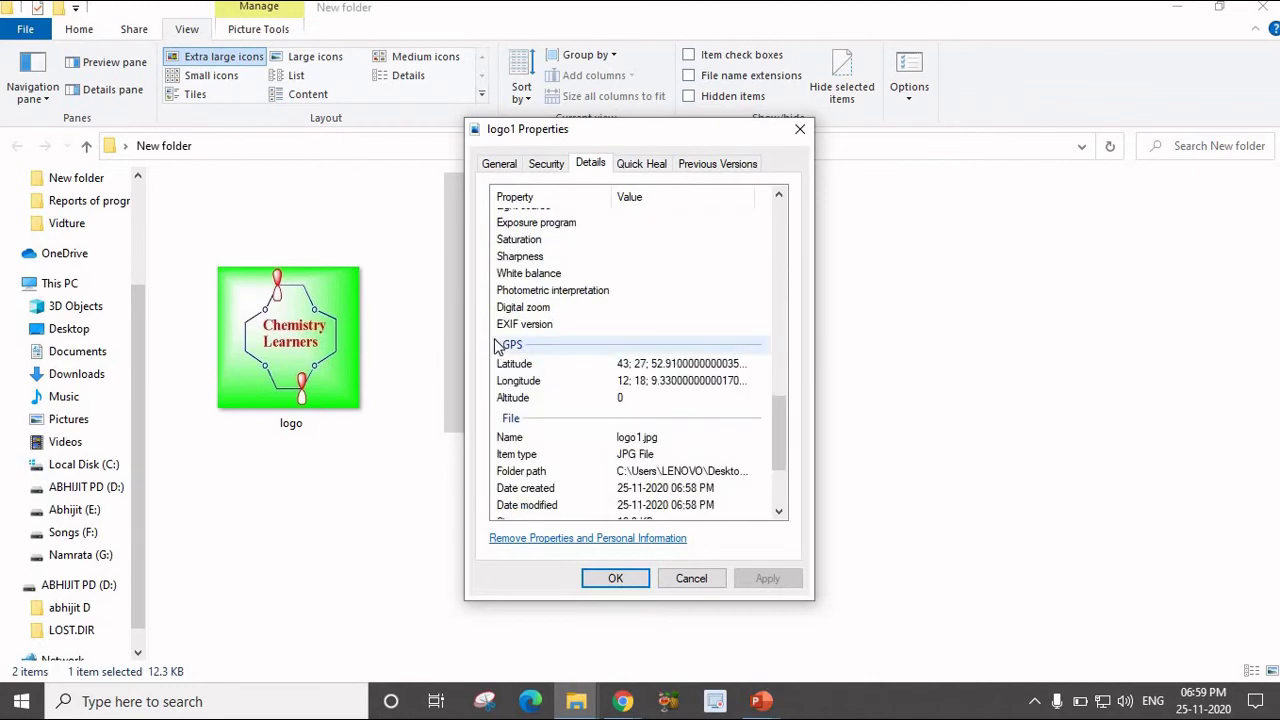
{"action": "left_click", "coordinate": [504, 366]}
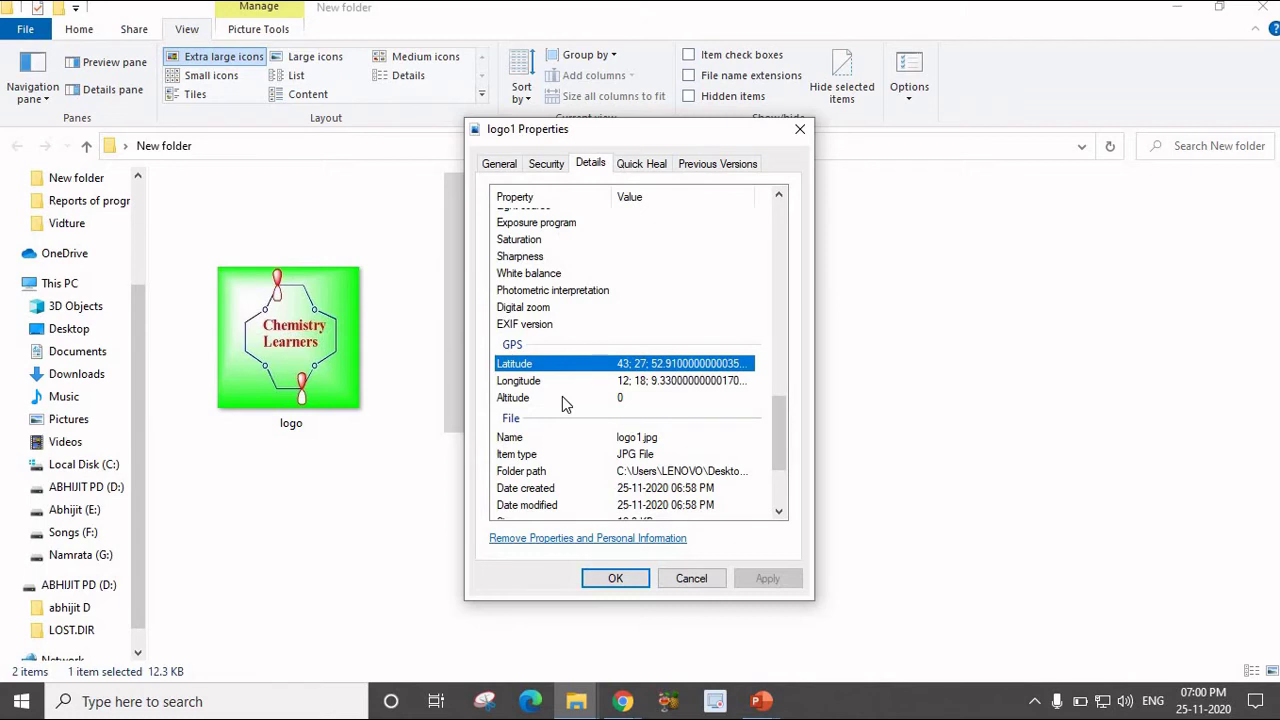
{"action": "scroll", "coordinate": [562, 402], "scroll_direction": "down", "scroll_amount": 1}
{"action": "scroll", "coordinate": [562, 402], "scroll_direction": "up", "scroll_amount": 2}
{"action": "scroll", "coordinate": [562, 402], "scroll_direction": "up", "scroll_amount": 1}
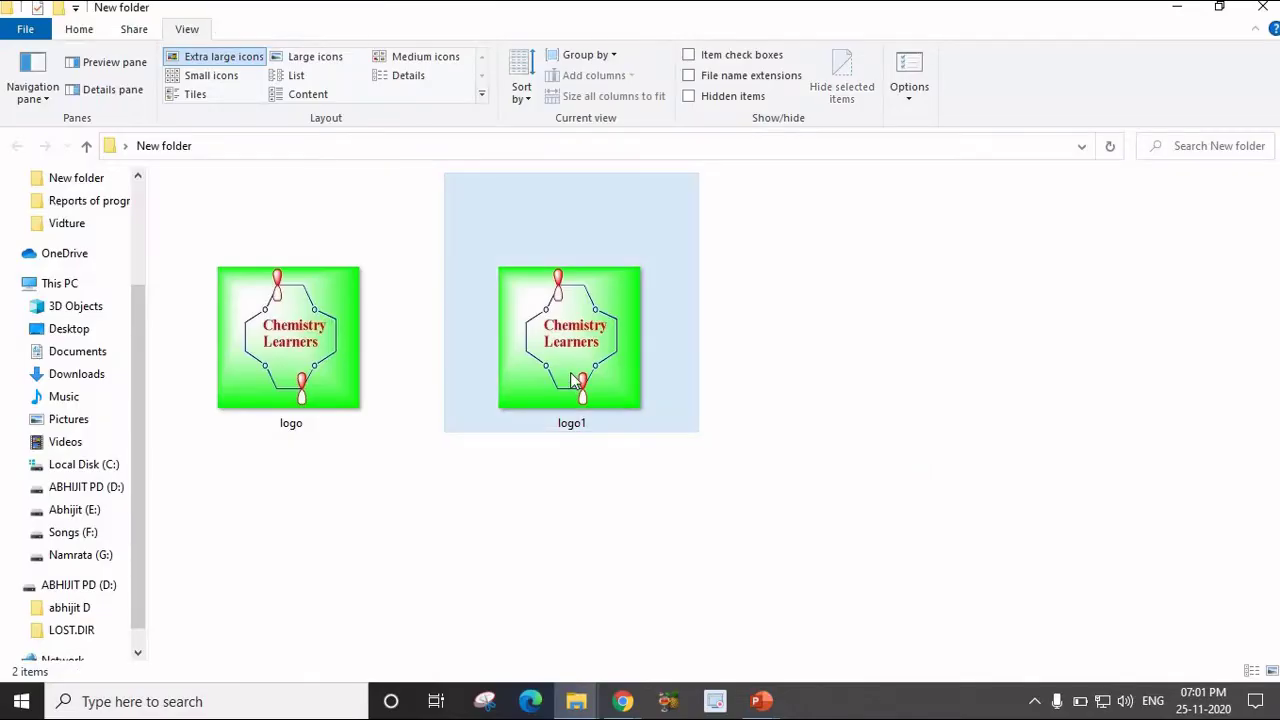
Back in the New folder, select logo1, the 12.3 KB JPG.
{"action": "left_click", "coordinate": [597, 420]}
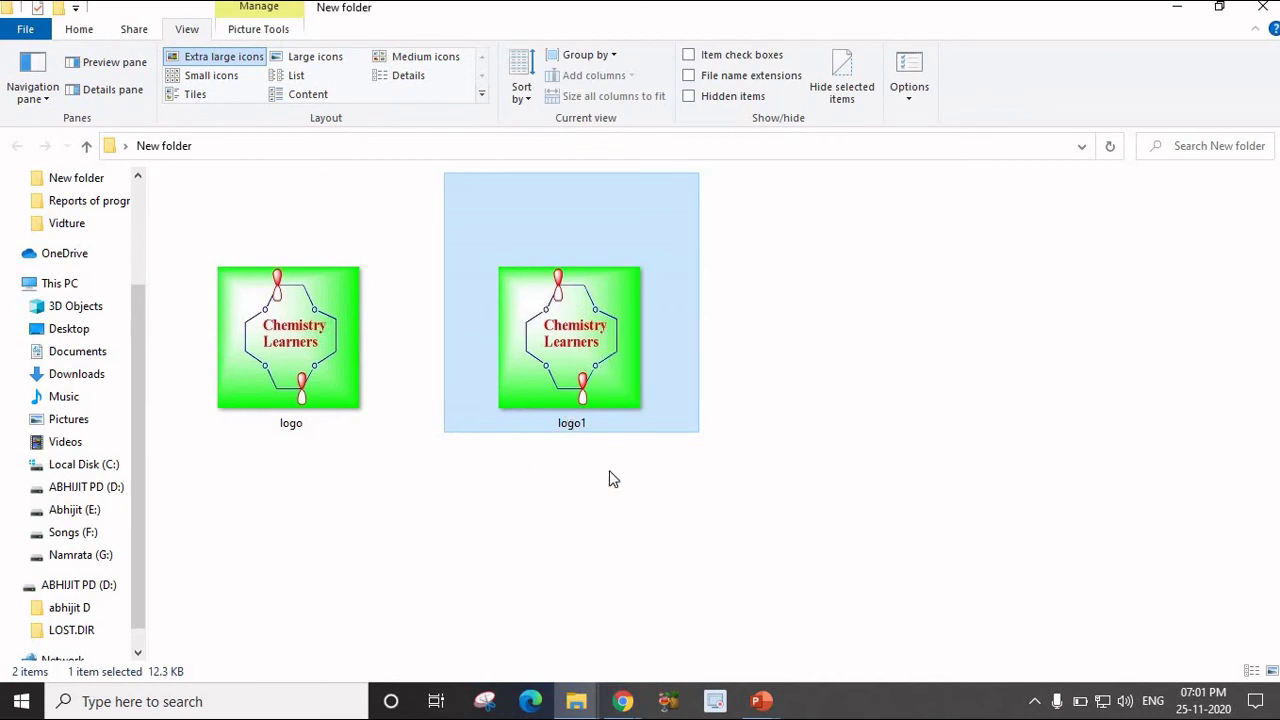
Show logo1's GPS details in Properties and open Remove Properties and Personal Information.
{"action": "right_click", "coordinate": [573, 345]}
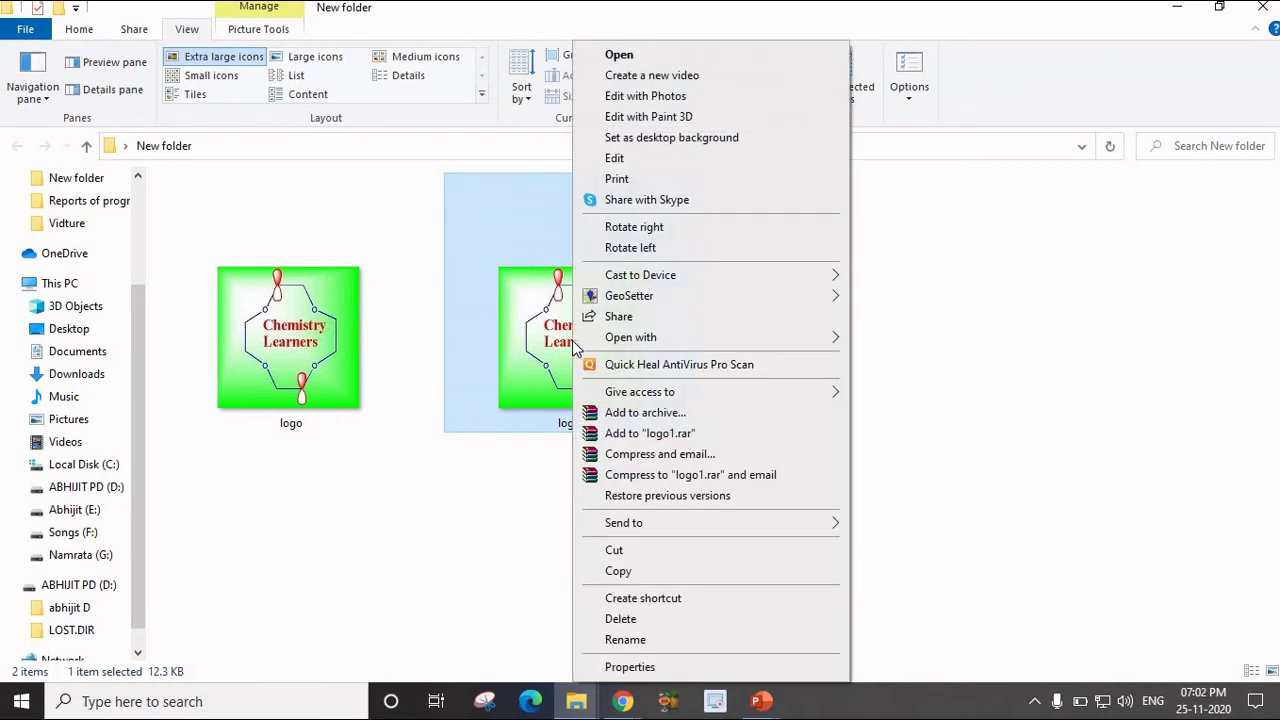
{"action": "left_click", "coordinate": [618, 666]}
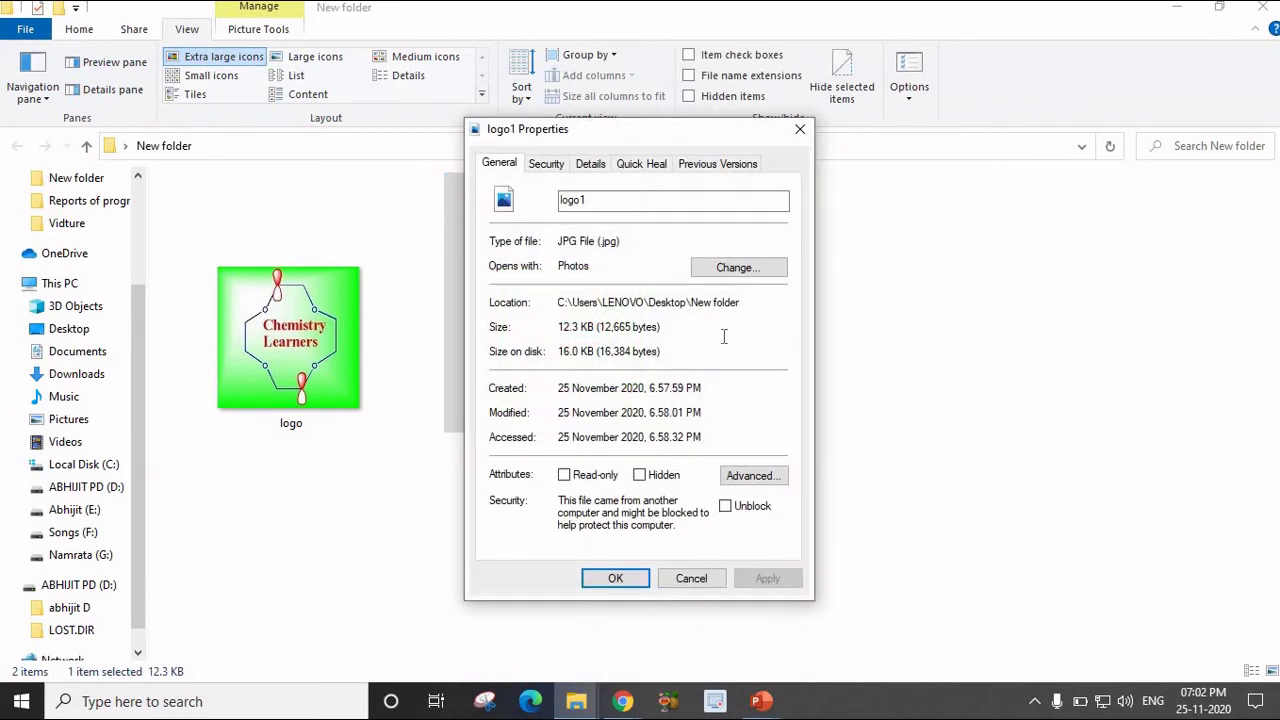
{"action": "left_click", "coordinate": [588, 168]}
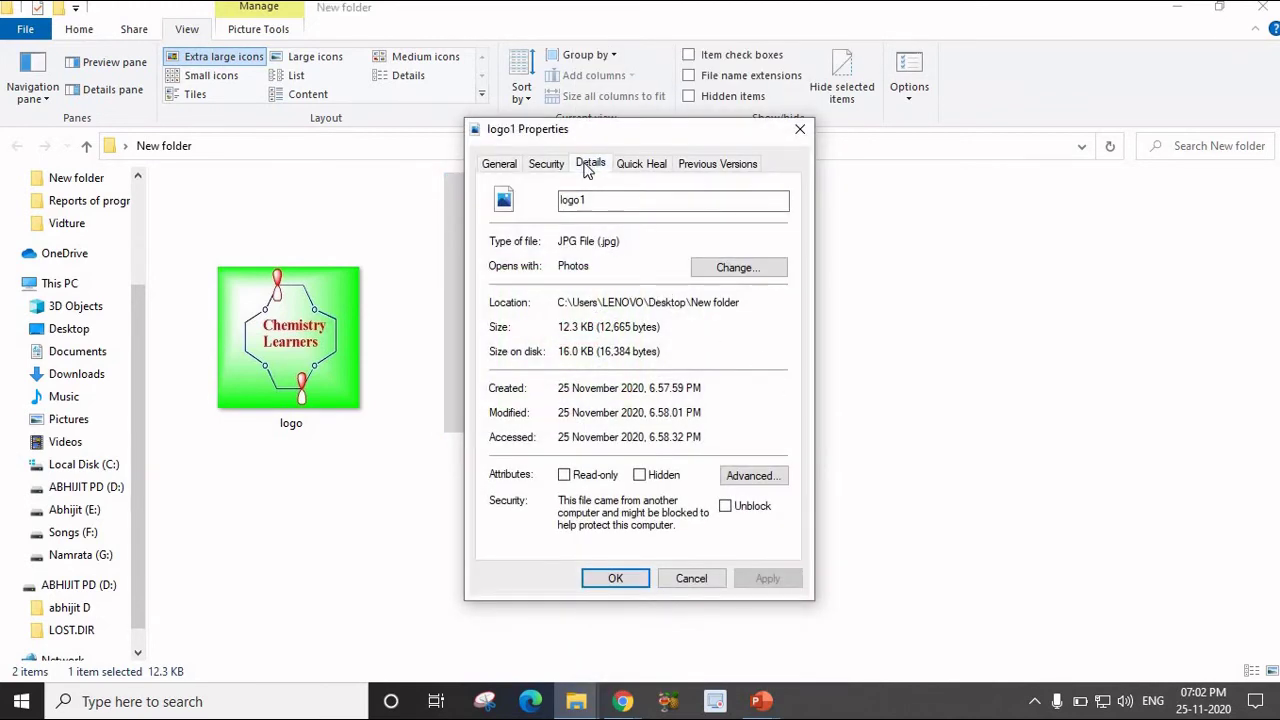
{"action": "left_click", "coordinate": [597, 279]}
{"action": "key", "text": "Down"}
{"action": "key", "text": "Down"}
{"action": "key", "text": "Down"}
{"action": "key", "text": "Down"}
{"action": "key", "text": "Down"}
{"action": "key", "text": "Down"}
{"action": "key", "text": "Down"}
{"action": "key", "text": "Down"}
{"action": "key", "text": "Down"}
{"action": "key", "text": "Down"}
{"action": "key", "text": "Down"}
{"action": "key", "text": "Down"}
{"action": "key", "text": "Down"}
{"action": "key", "text": "Down"}
{"action": "key", "text": "Down"}
{"action": "key", "text": "Down"}
{"action": "key", "text": "Down"}
{"action": "key", "text": "Down"}
{"action": "key", "text": "Down"}
{"action": "key", "text": "Down"}
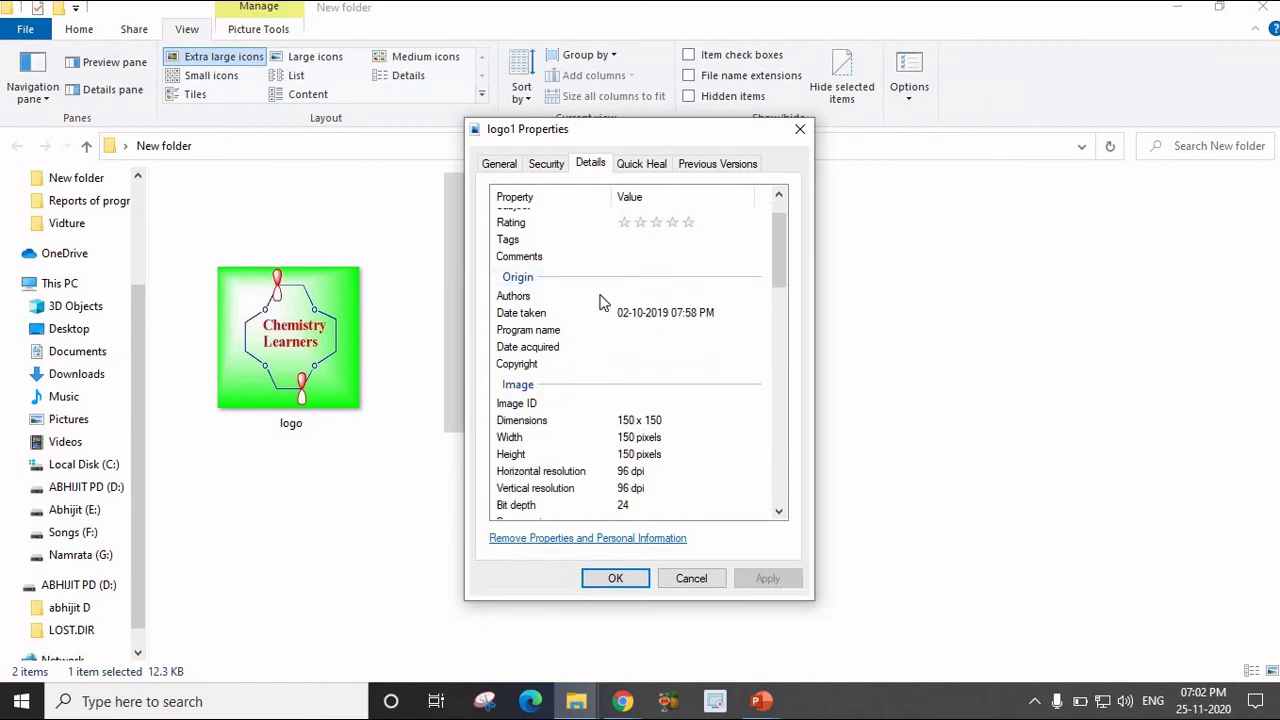
{"action": "scroll", "coordinate": [595, 332], "scroll_direction": "down", "scroll_amount": 10}
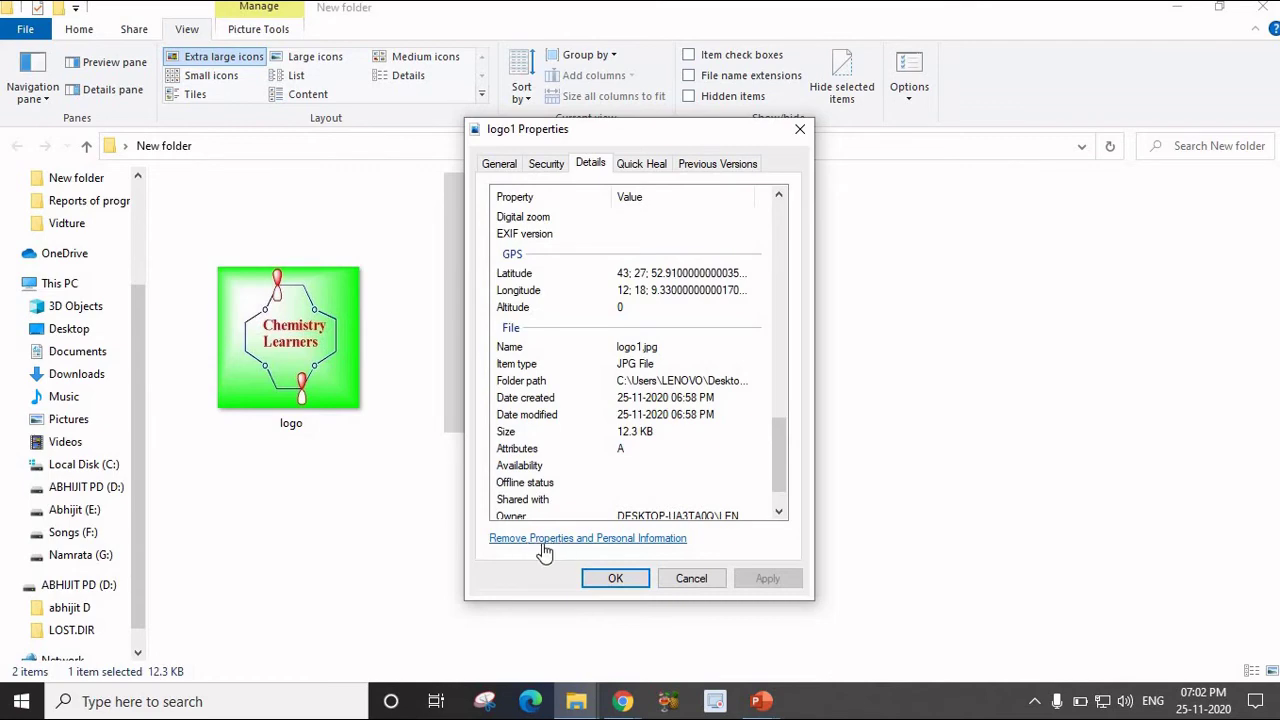
{"action": "left_click", "coordinate": [584, 540]}
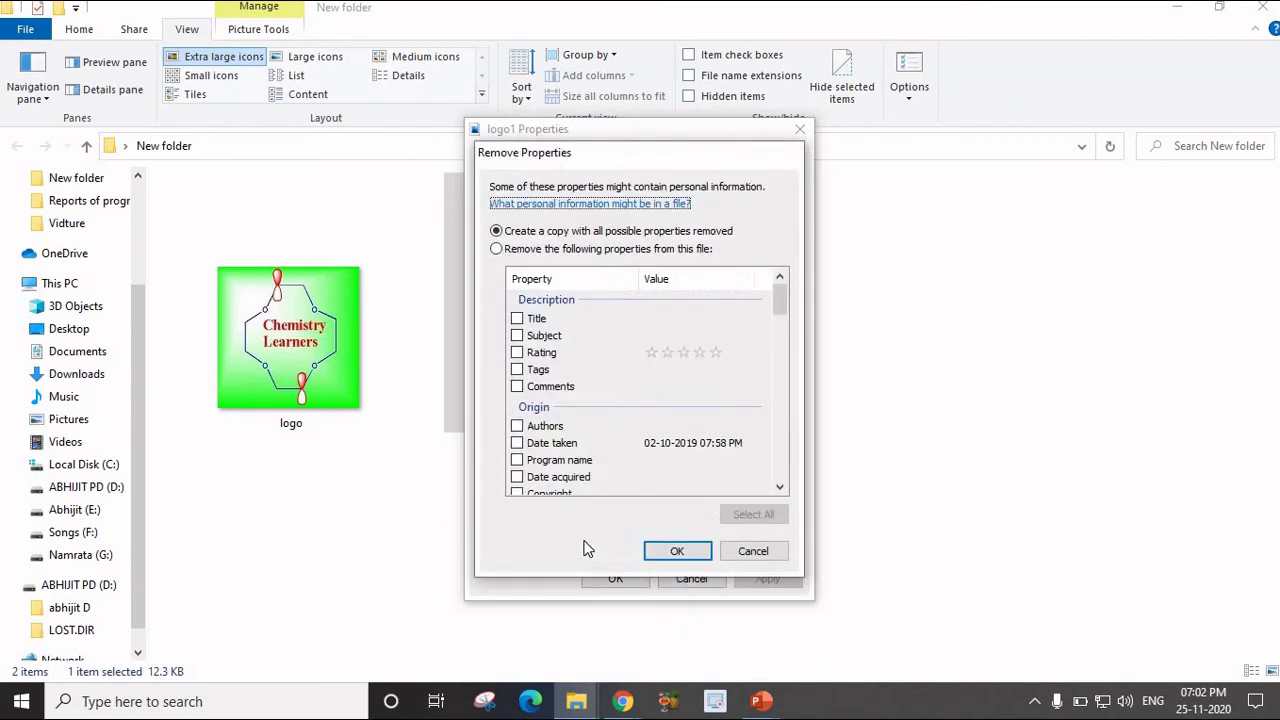
Remove GPS Latitude, Longitude and Altitude from logo1, then close its Properties window.
{"action": "left_click", "coordinate": [505, 250]}
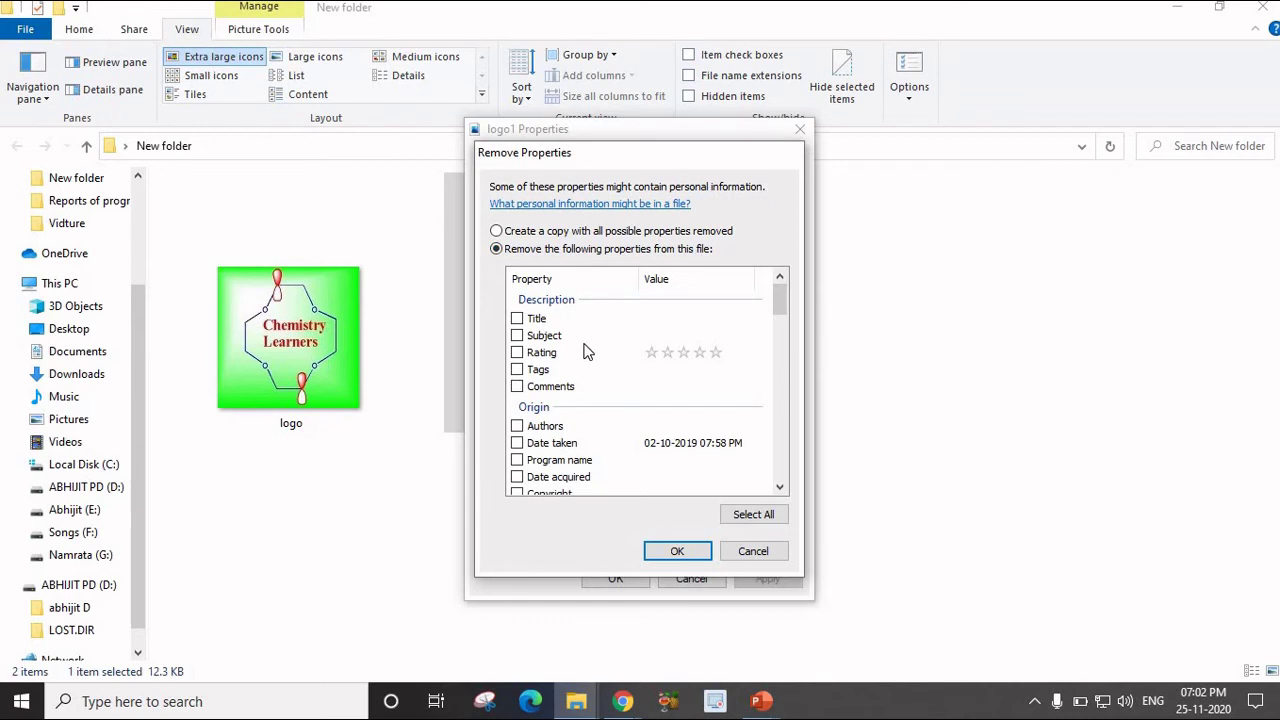
{"action": "scroll", "coordinate": [587, 352], "scroll_direction": "down", "scroll_amount": 4}
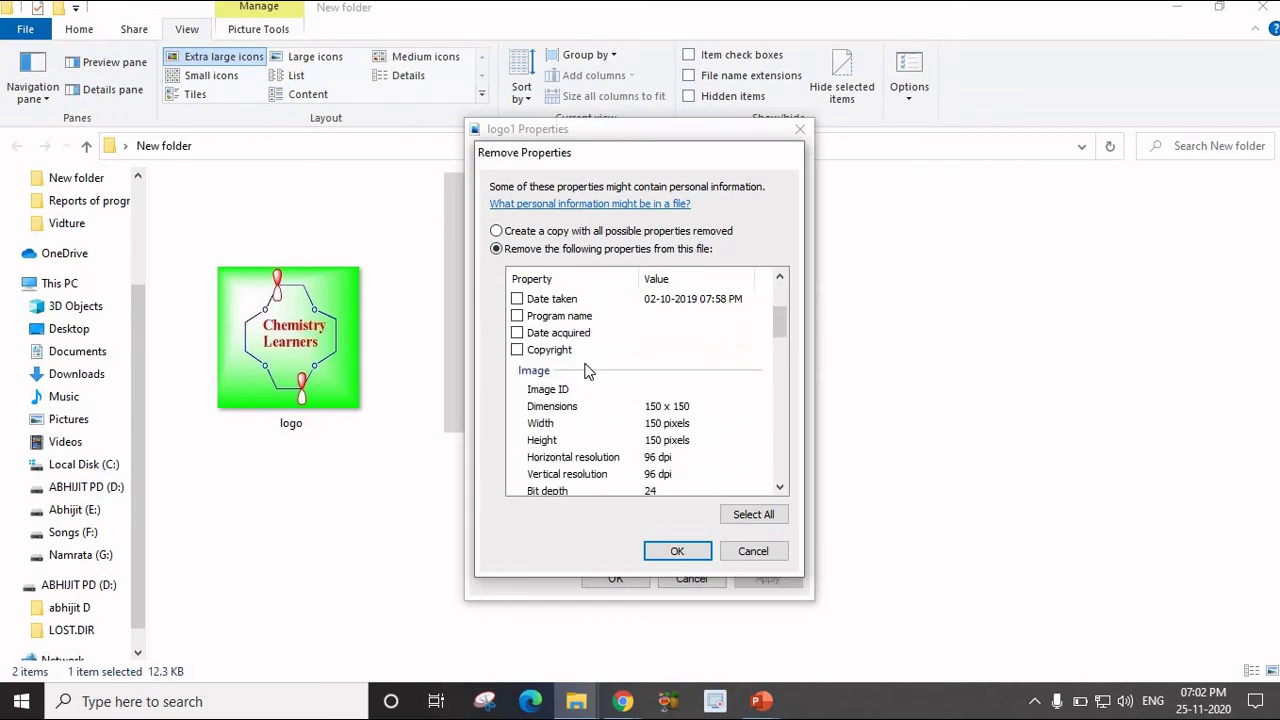
{"action": "scroll", "coordinate": [587, 375], "scroll_direction": "down", "scroll_amount": 9}
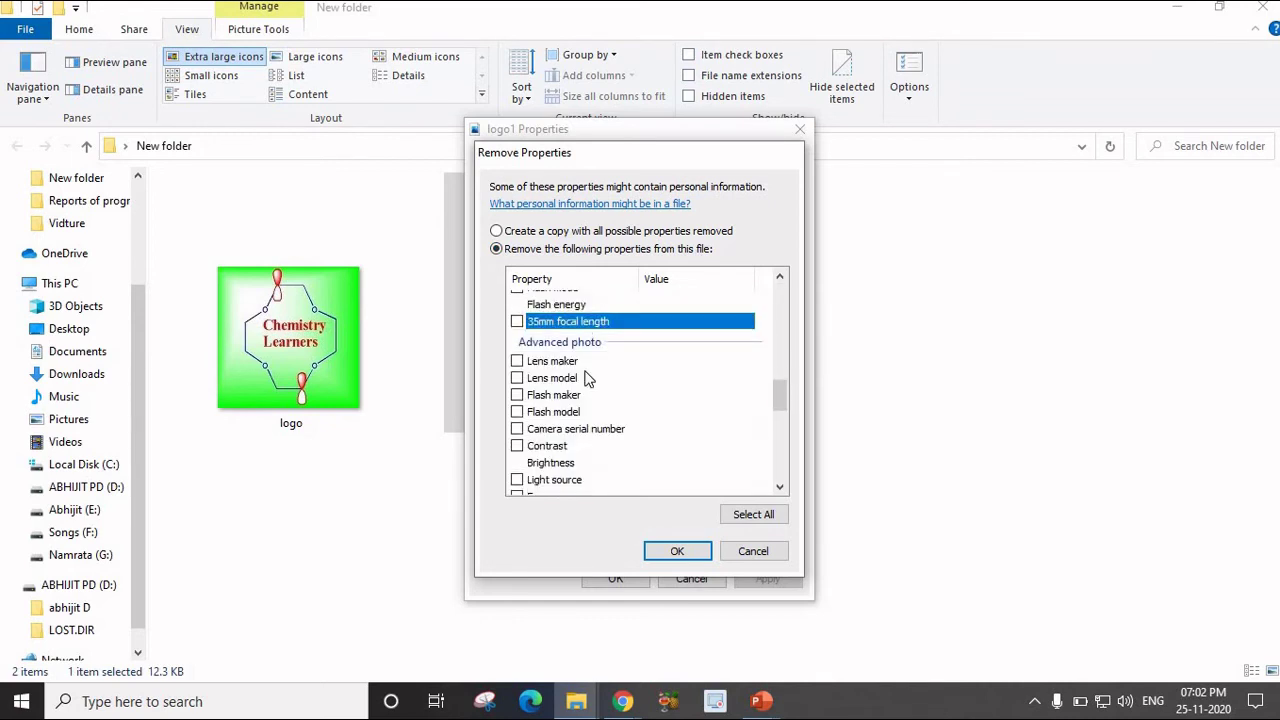
{"action": "scroll", "coordinate": [587, 380], "scroll_direction": "down", "scroll_amount": 4}
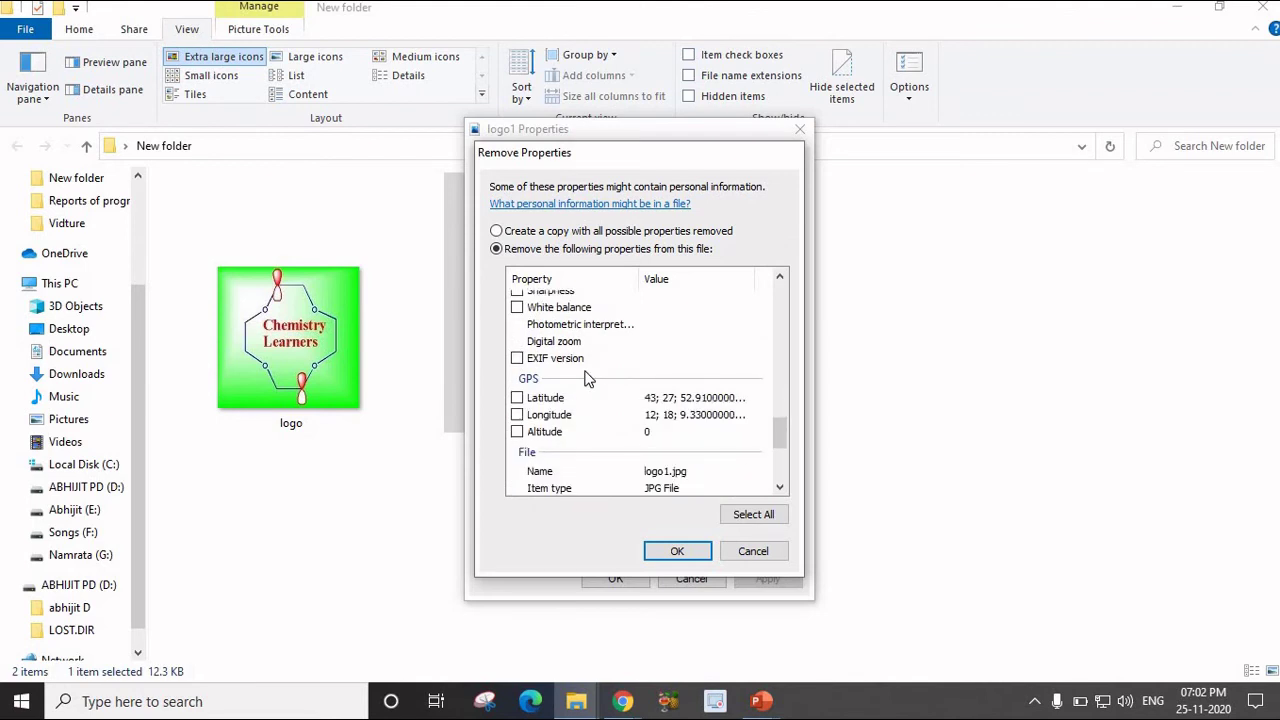
{"action": "left_click", "coordinate": [517, 398]}
{"action": "left_click", "coordinate": [517, 415]}
{"action": "left_click", "coordinate": [517, 432]}
{"action": "left_click", "coordinate": [678, 552]}
{"action": "left_click", "coordinate": [612, 579]}
{"action": "mouse_move", "coordinate": [598, 318]}
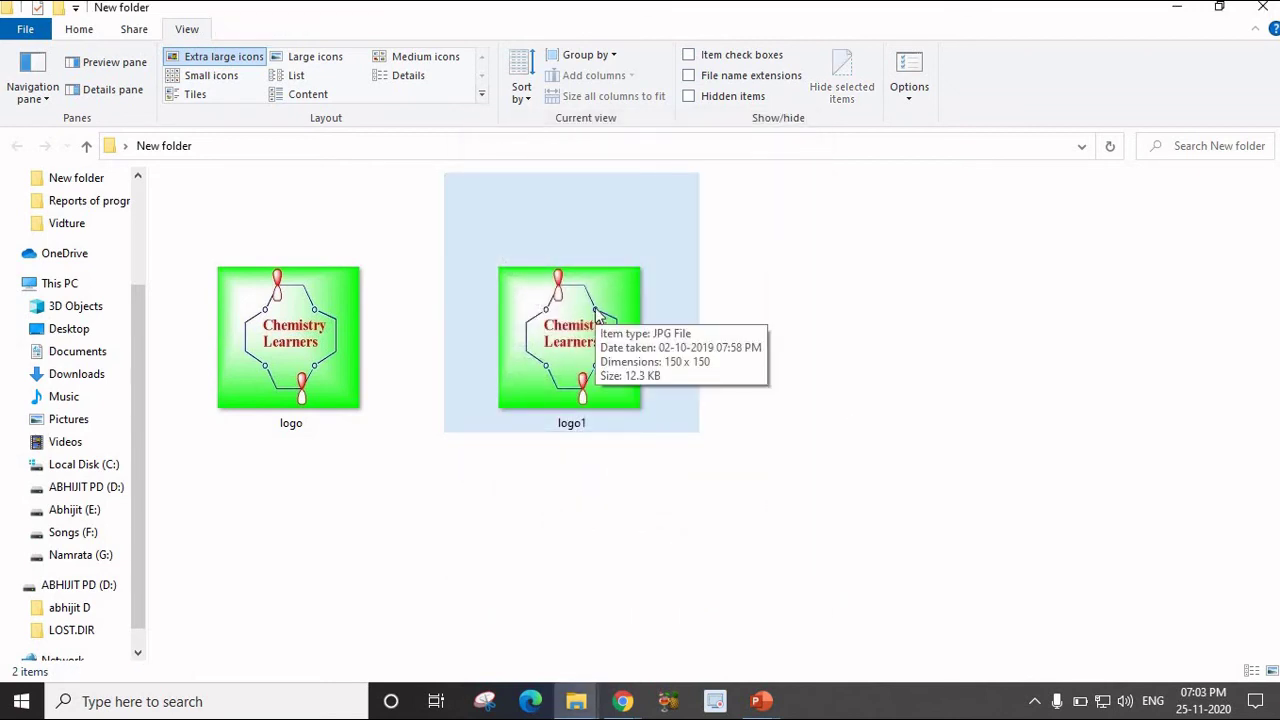
{"action": "mouse_move", "coordinate": [549, 396]}
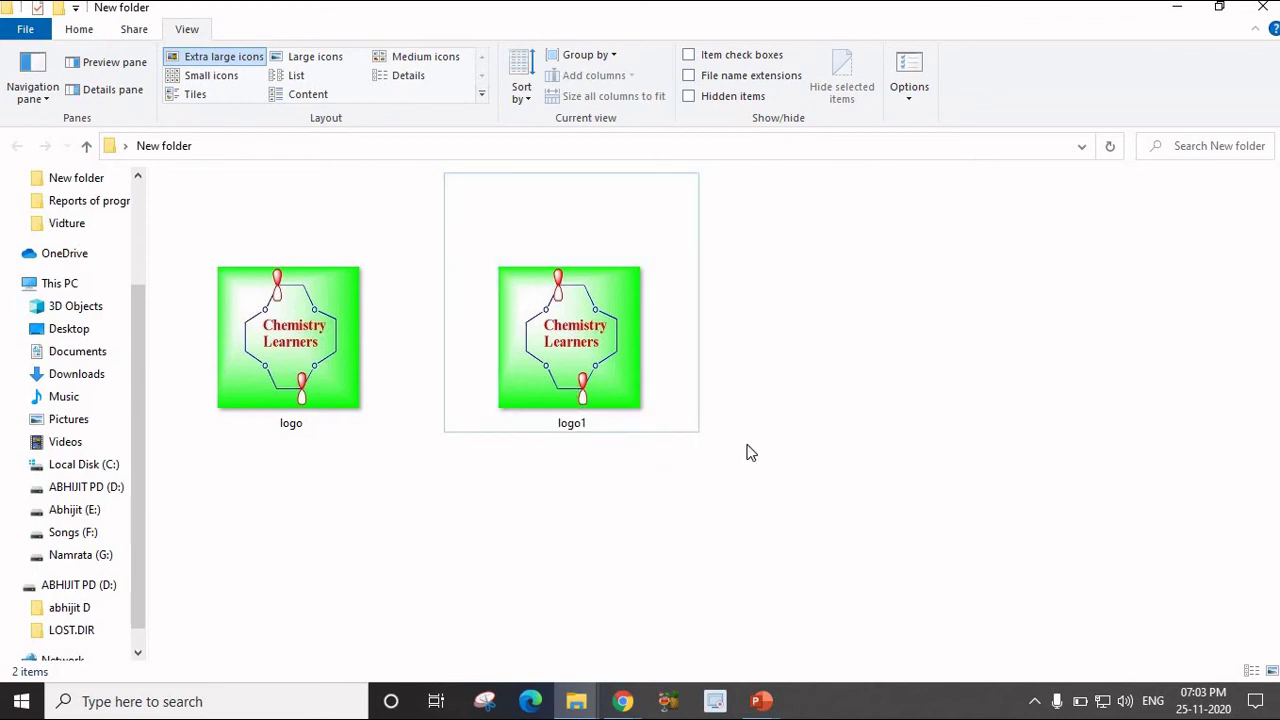
{"action": "left_click", "coordinate": [589, 330]}
{"action": "right_click", "coordinate": [589, 333]}
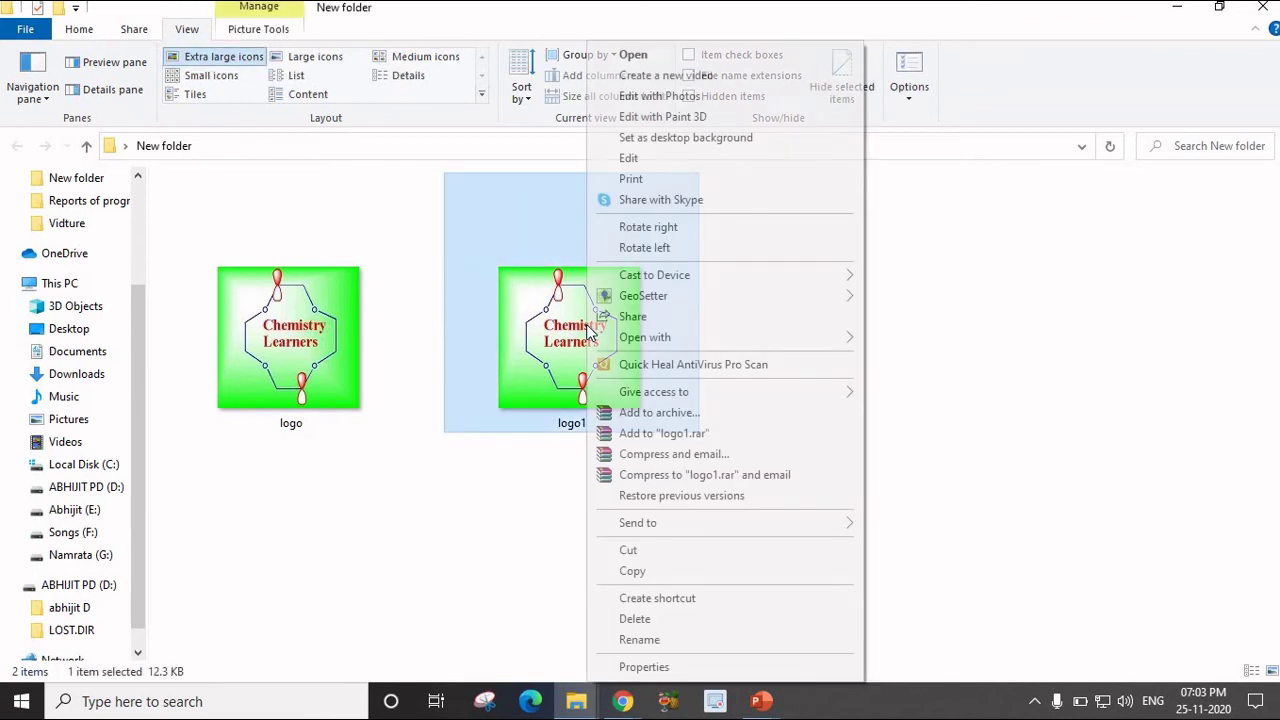
{"action": "left_click", "coordinate": [630, 667]}
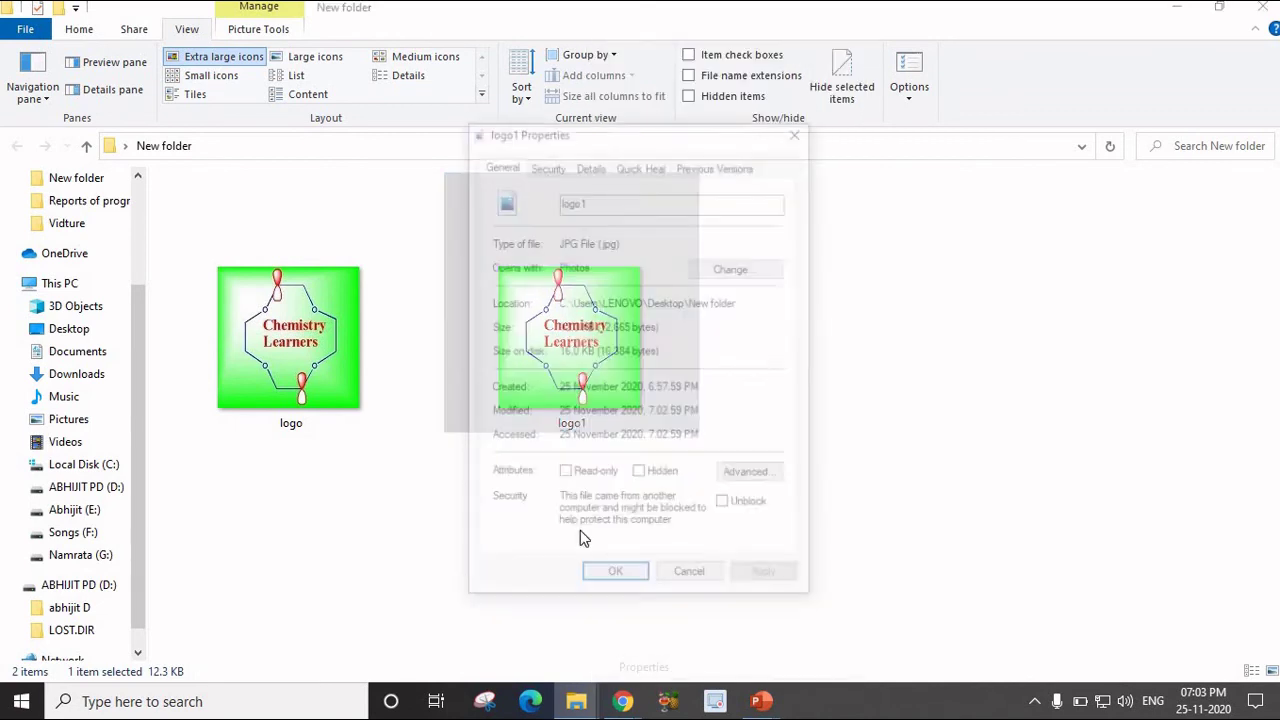
{"action": "left_click", "coordinate": [589, 166]}
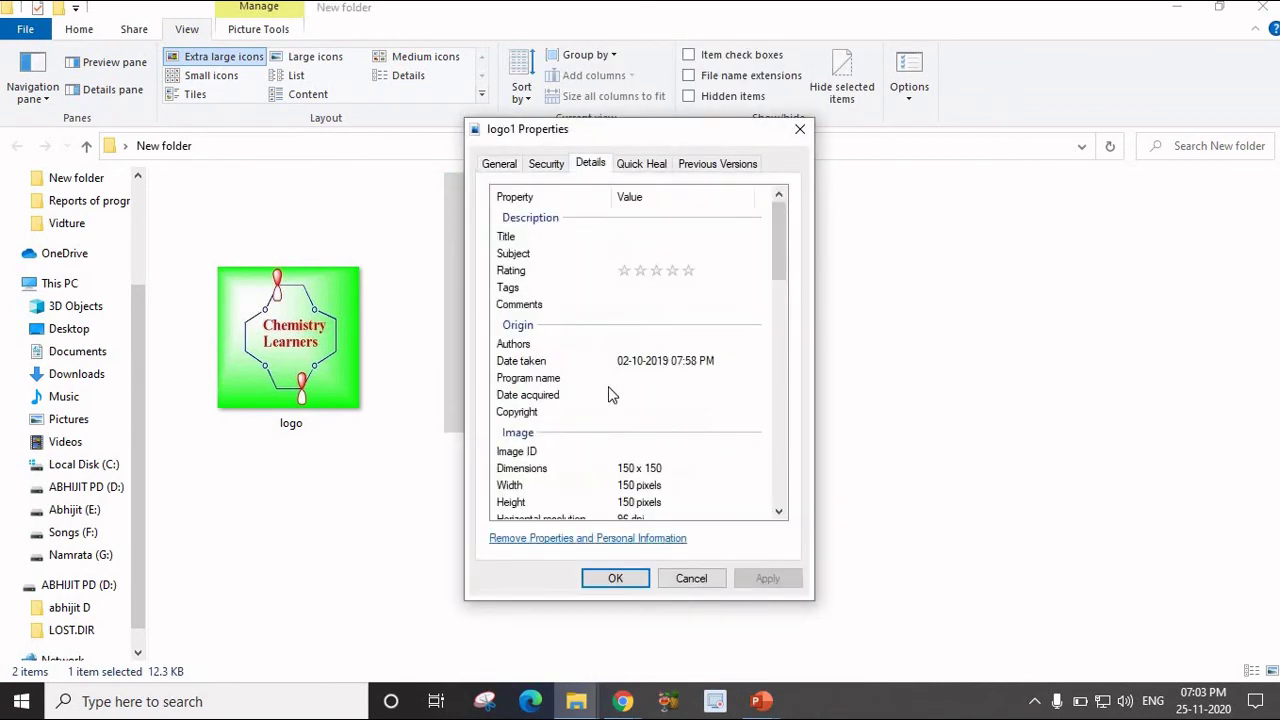
{"action": "scroll", "coordinate": [612, 395], "scroll_direction": "down", "scroll_amount": 5}
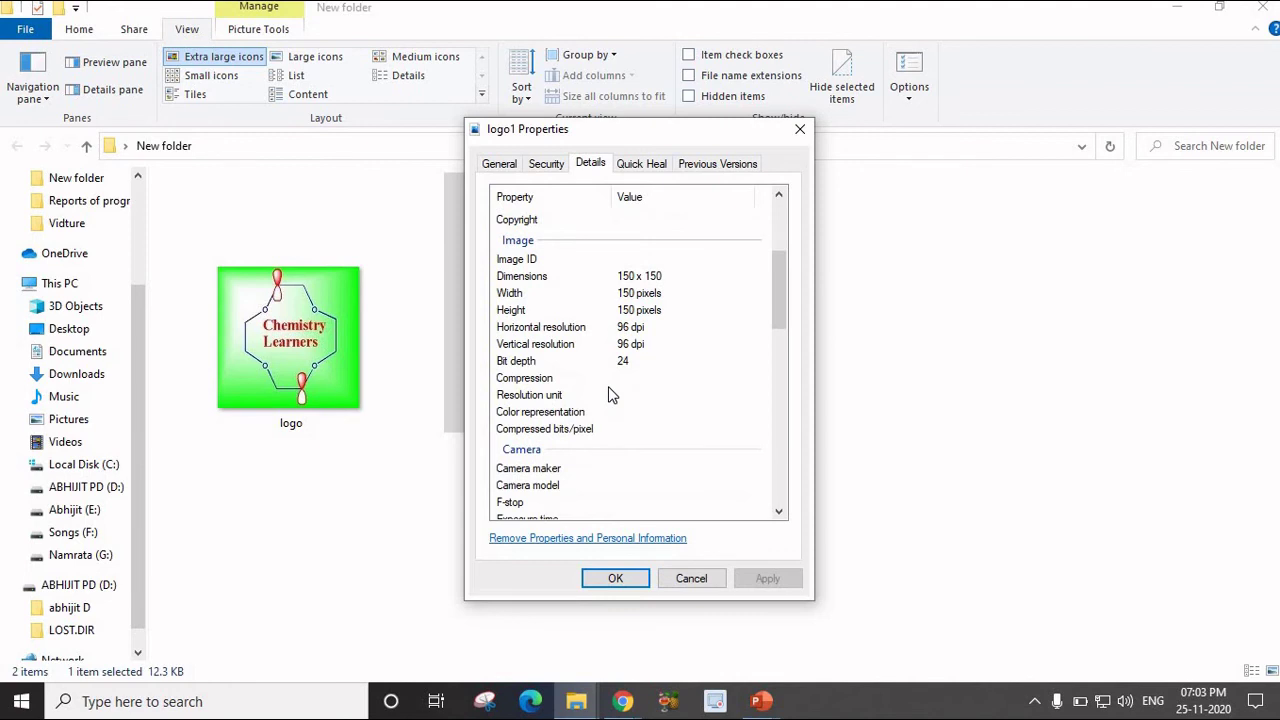
{"action": "scroll", "coordinate": [612, 395], "scroll_direction": "down", "scroll_amount": 6}
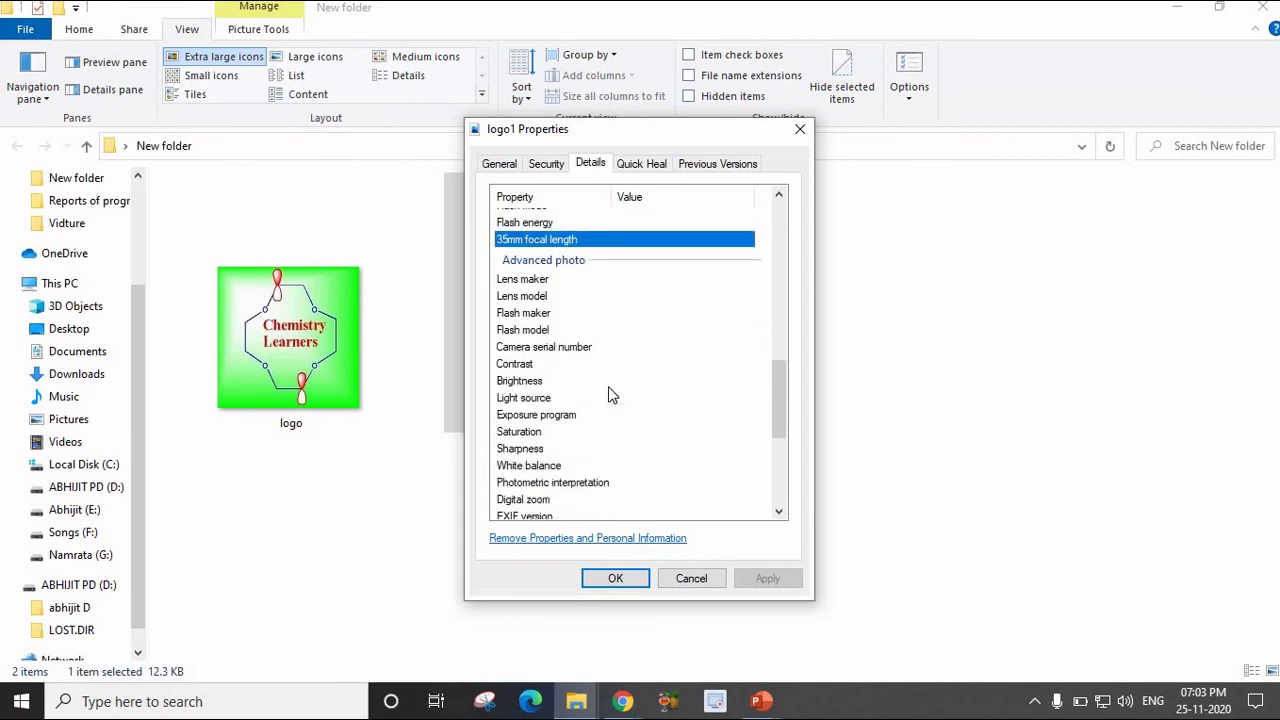
{"action": "scroll", "coordinate": [612, 395], "scroll_direction": "down", "scroll_amount": 4}
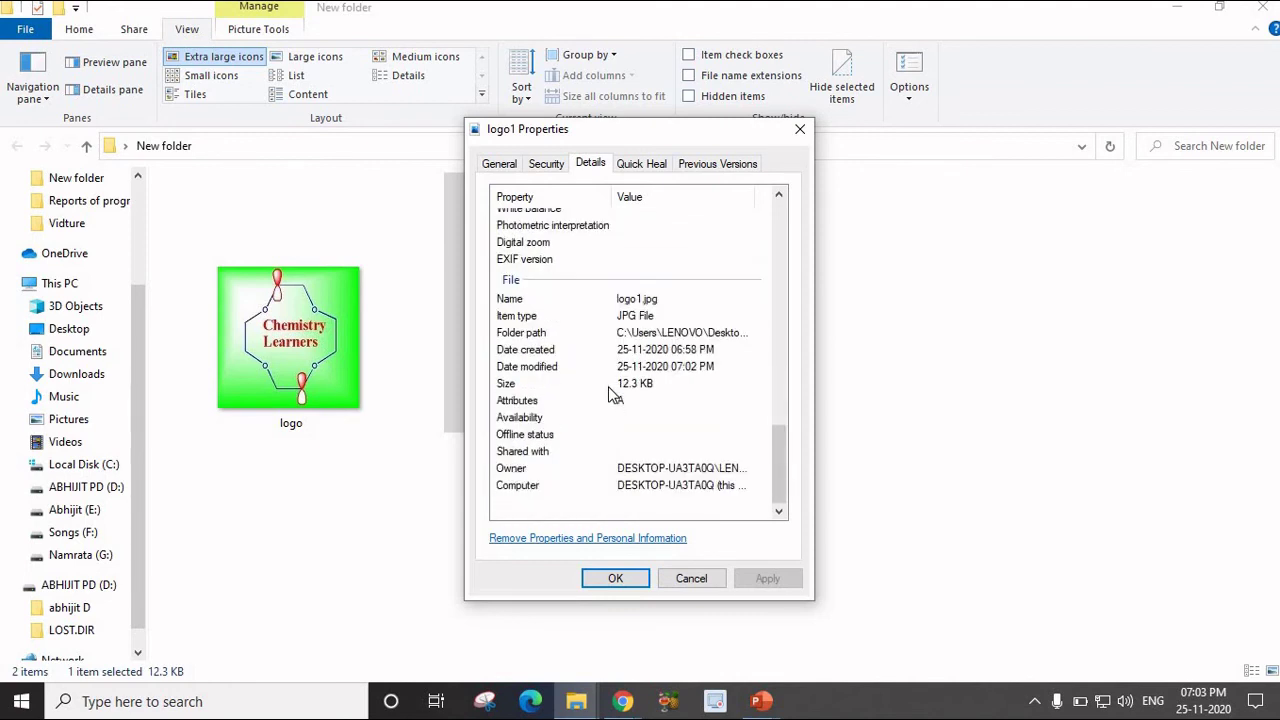
{"action": "scroll", "coordinate": [612, 395], "scroll_direction": "up", "scroll_amount": 6}
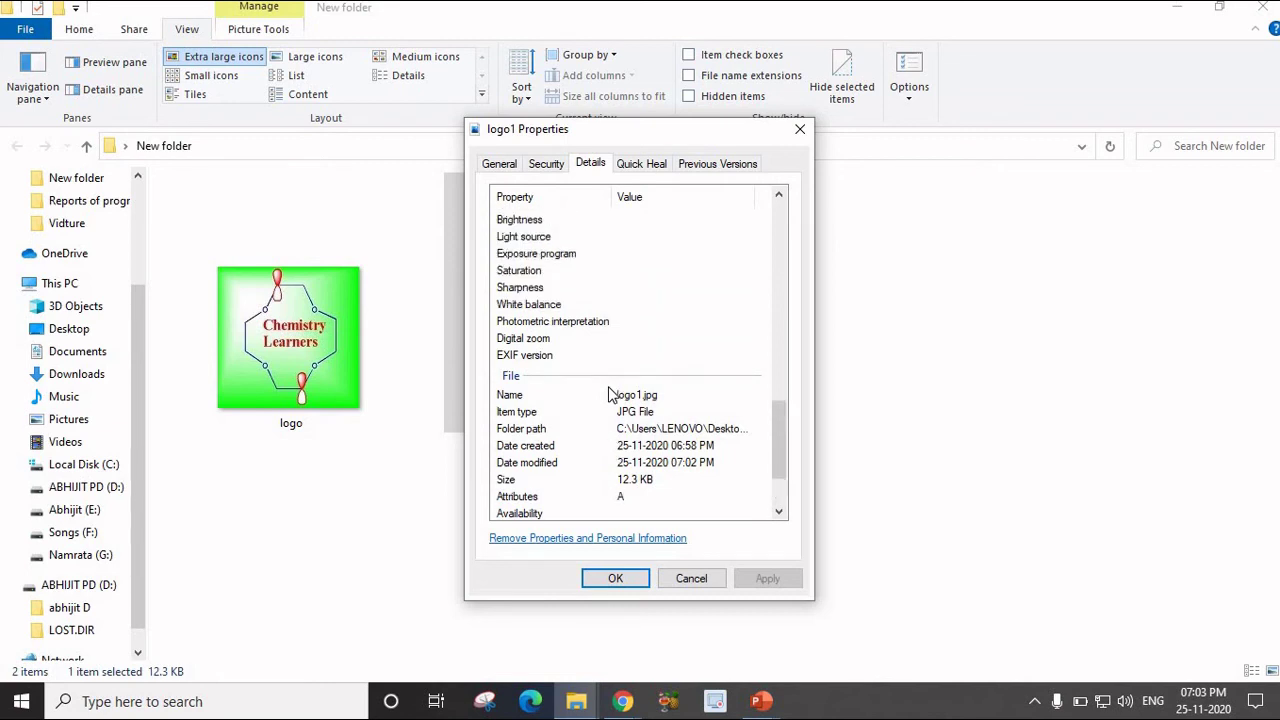
{"action": "scroll", "coordinate": [612, 395], "scroll_direction": "up", "scroll_amount": 8}
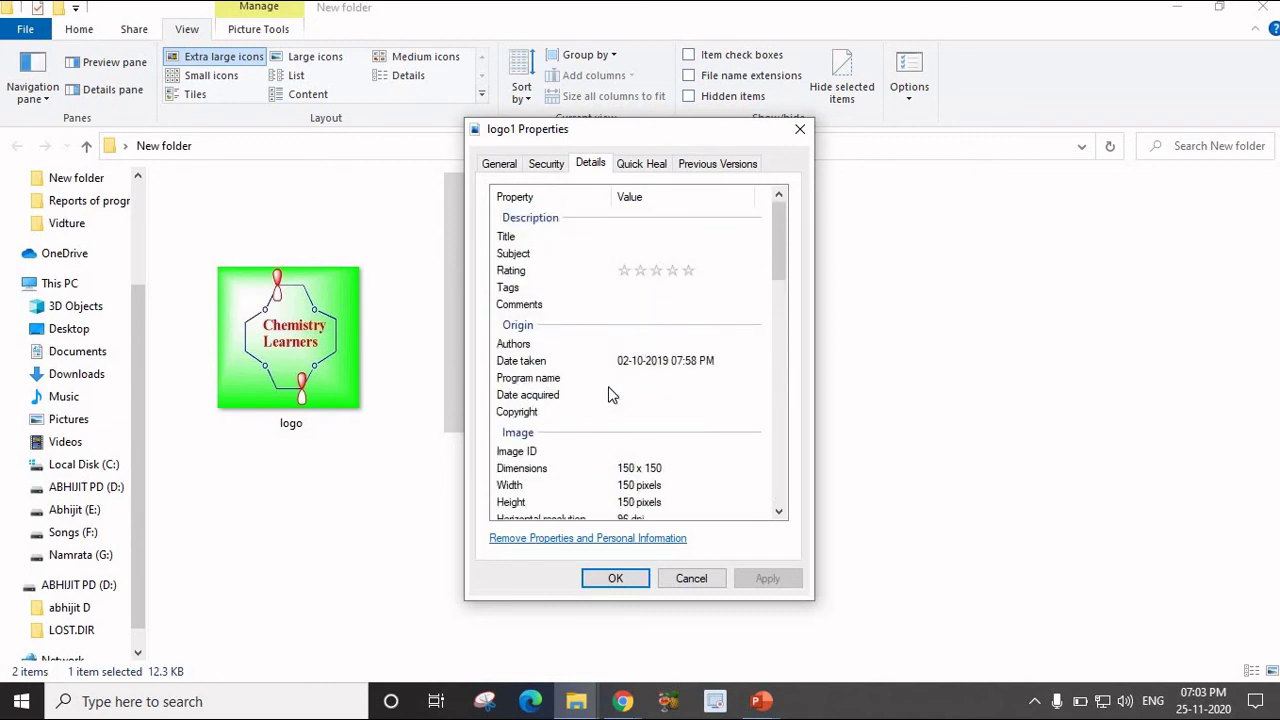
{"action": "left_click", "coordinate": [640, 576]}
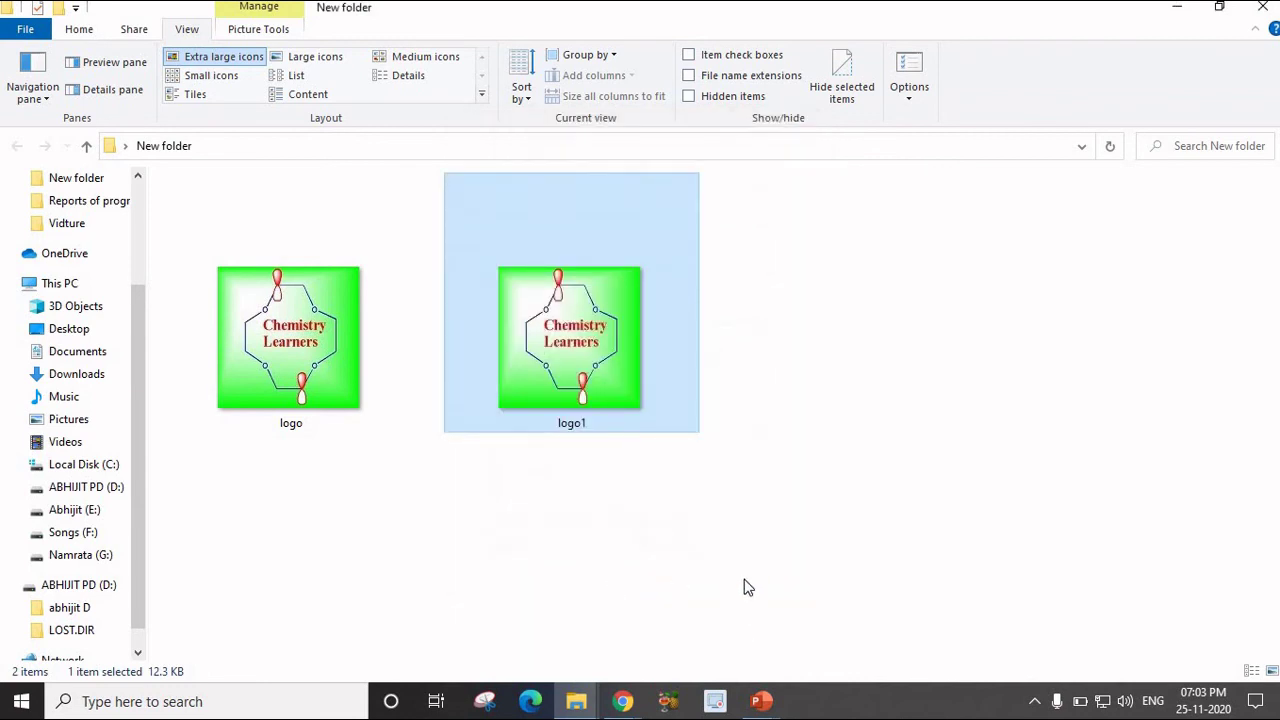
{"action": "left_click", "coordinate": [687, 490]}
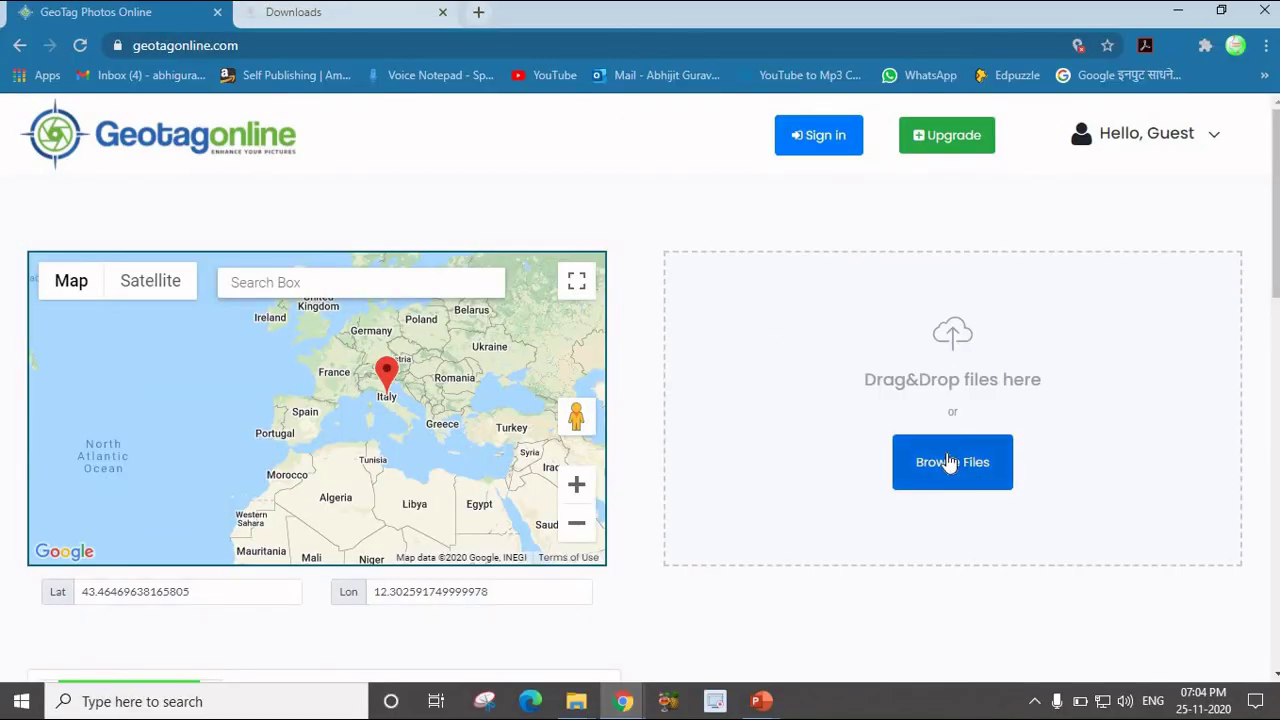
Upload logo1 from the New folder to Geotagonline.
{"action": "left_click", "coordinate": [948, 462]}
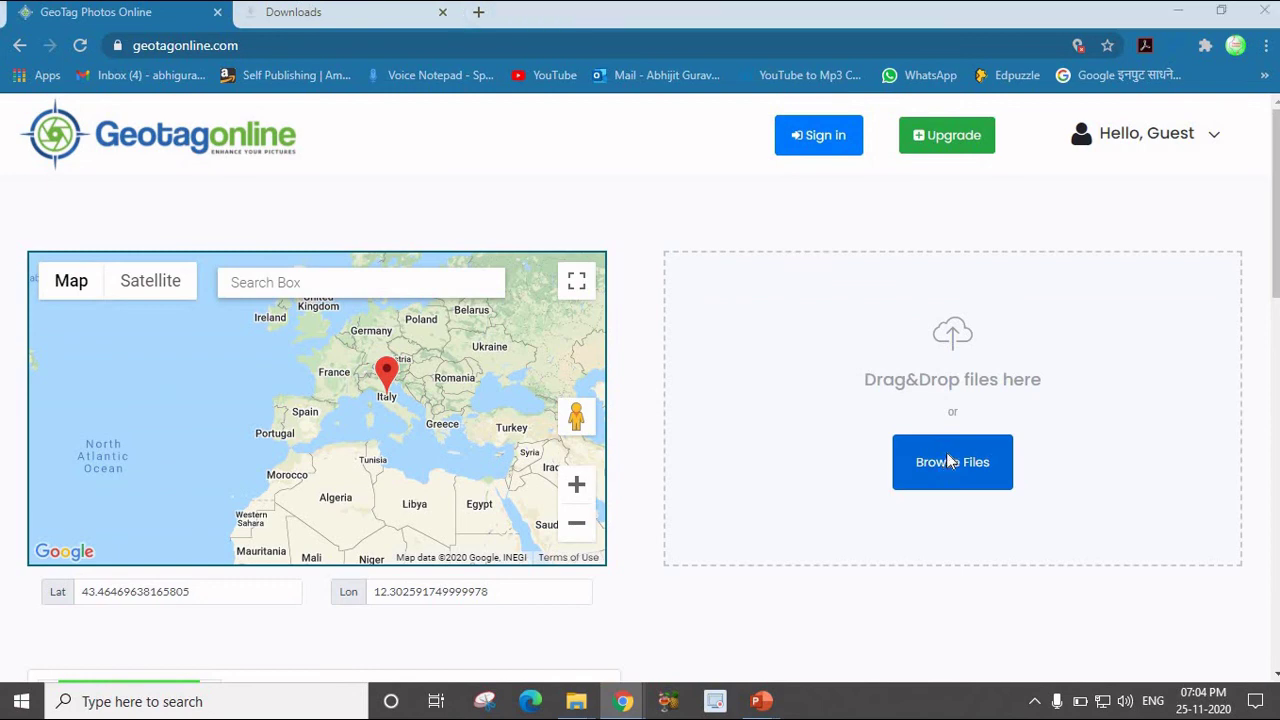
{"action": "left_click", "coordinate": [340, 196]}
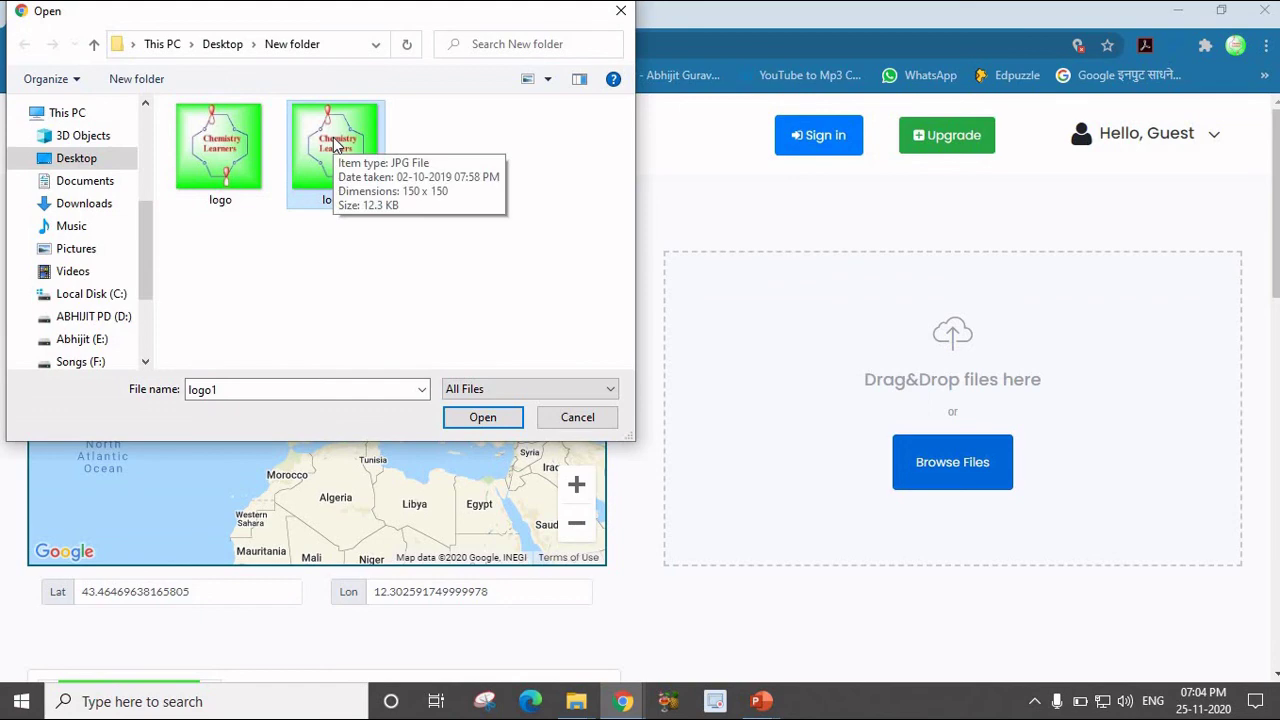
{"action": "left_click", "coordinate": [481, 418]}
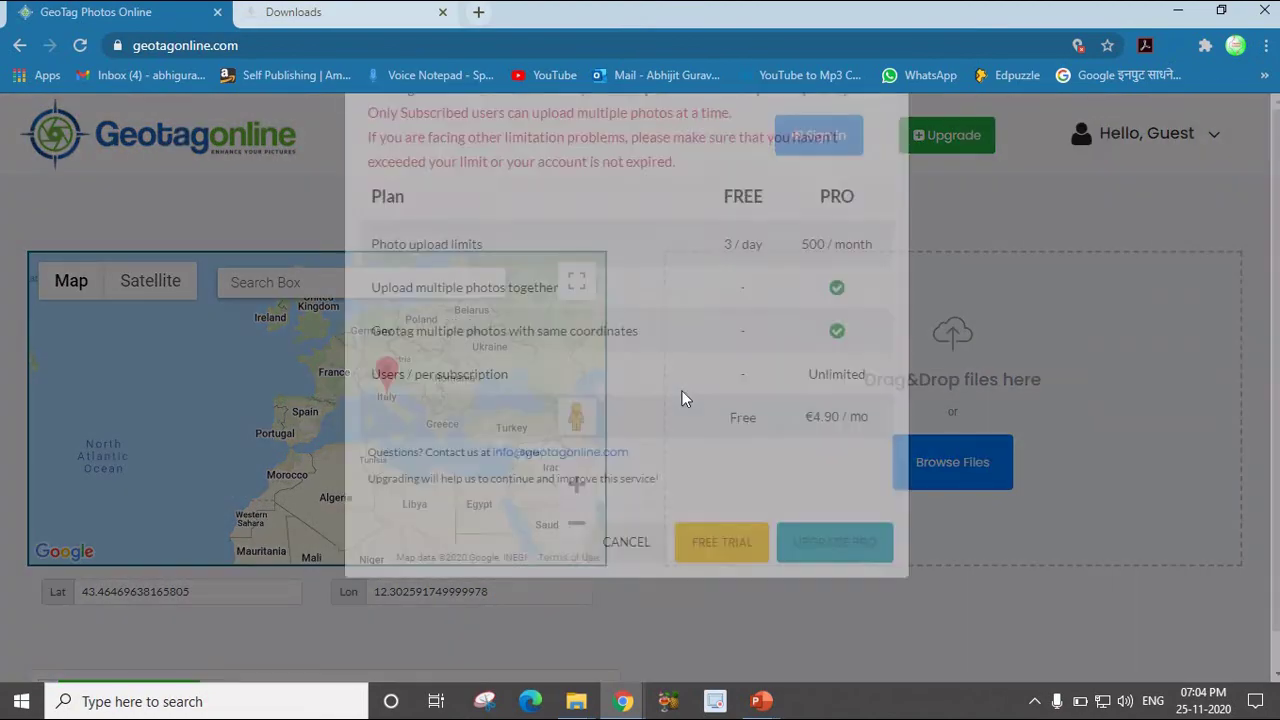
Drag the map marker east from Italy toward Ukraine and Asia.
{"action": "scroll", "coordinate": [971, 391], "scroll_direction": "down", "scroll_amount": 3}
{"action": "scroll", "coordinate": [264, 404], "scroll_direction": "up", "scroll_amount": 1}
{"action": "scroll", "coordinate": [264, 404], "scroll_direction": "down", "scroll_amount": 2}
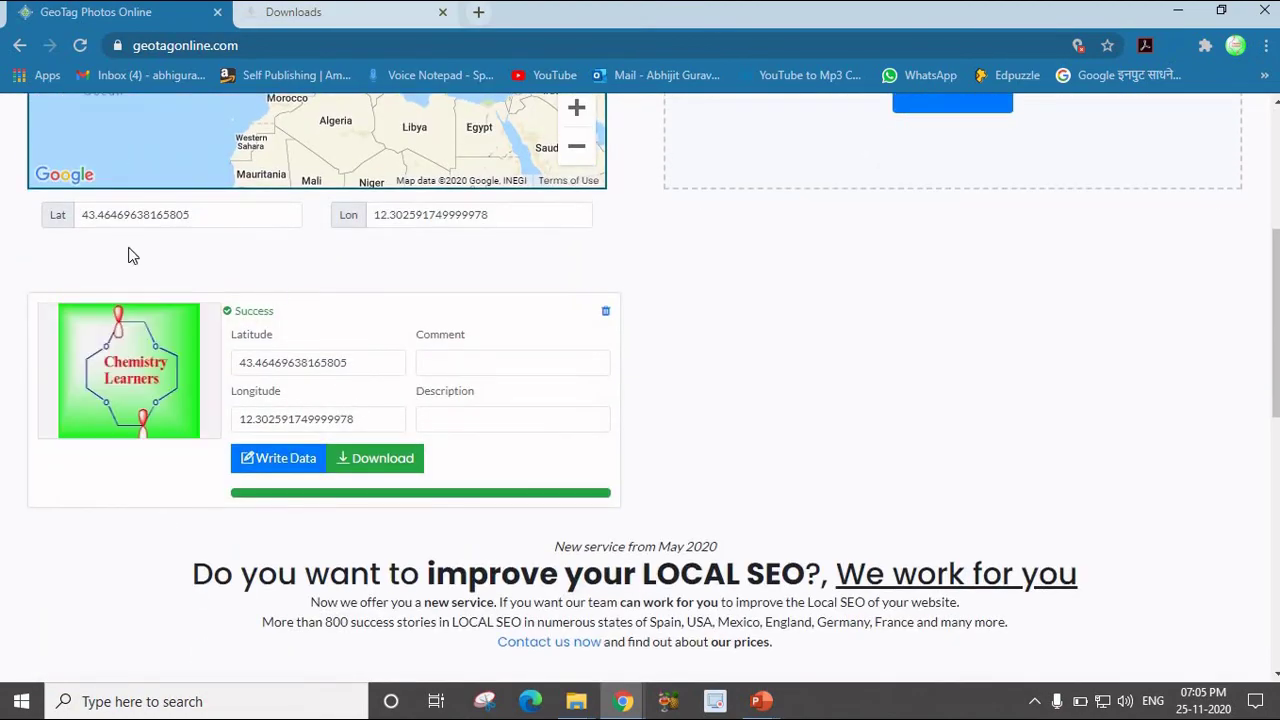
{"action": "scroll", "coordinate": [357, 320], "scroll_direction": "up", "scroll_amount": 2}
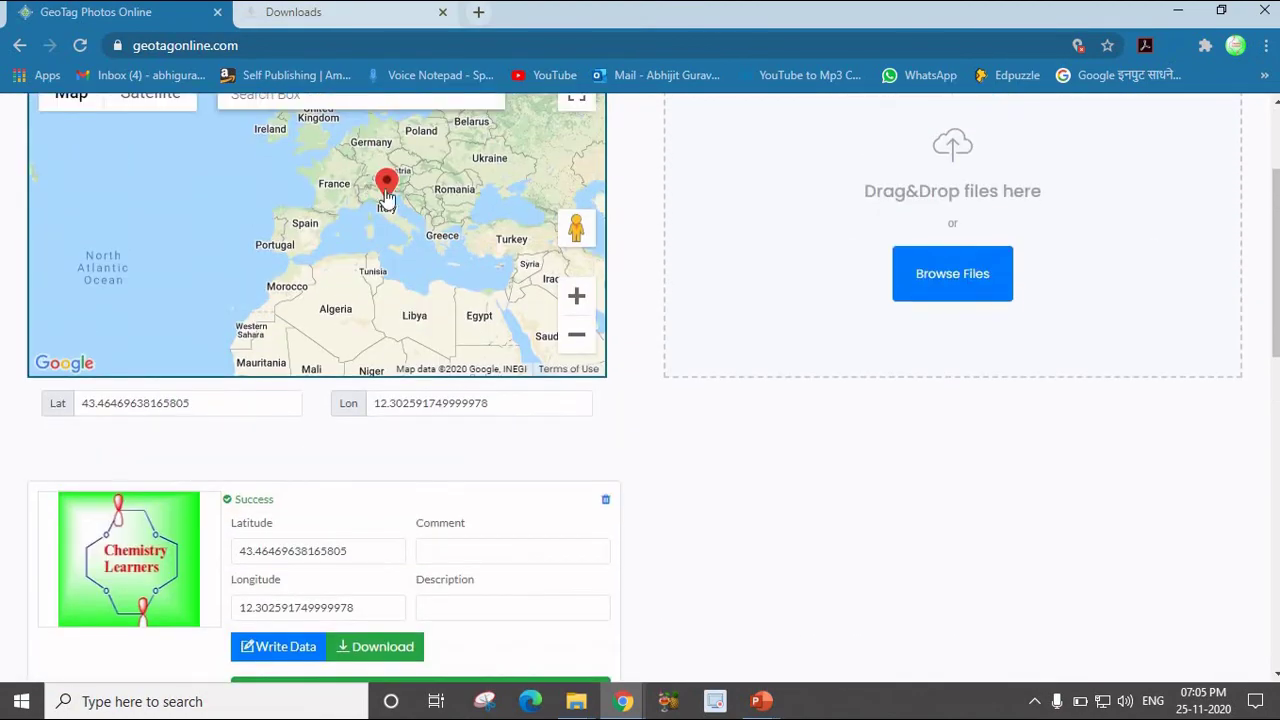
{"action": "left_click_drag", "start_coordinate": [395, 172], "coordinate": [503, 135]}
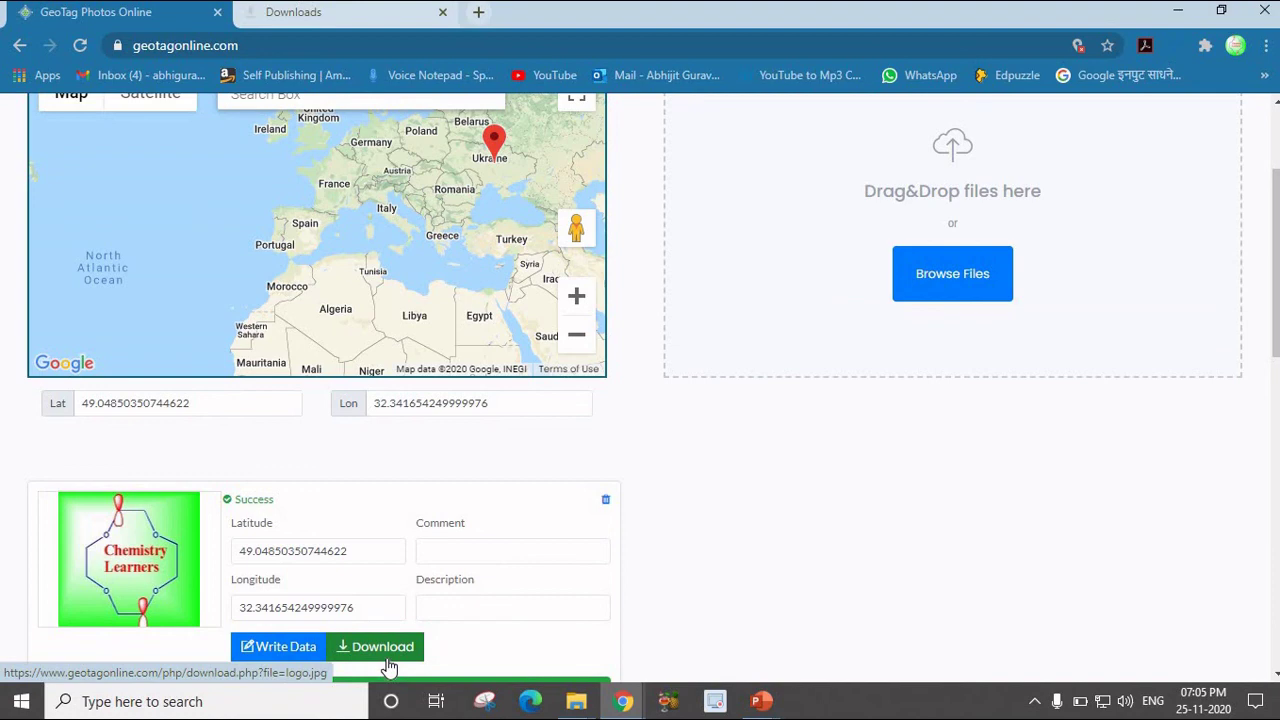
{"action": "left_click_drag", "start_coordinate": [507, 213], "coordinate": [527, 300]}
{"action": "scroll", "coordinate": [405, 250], "scroll_direction": "up", "scroll_amount": 2}
{"action": "scroll", "coordinate": [495, 378], "scroll_direction": "down", "scroll_amount": 1}
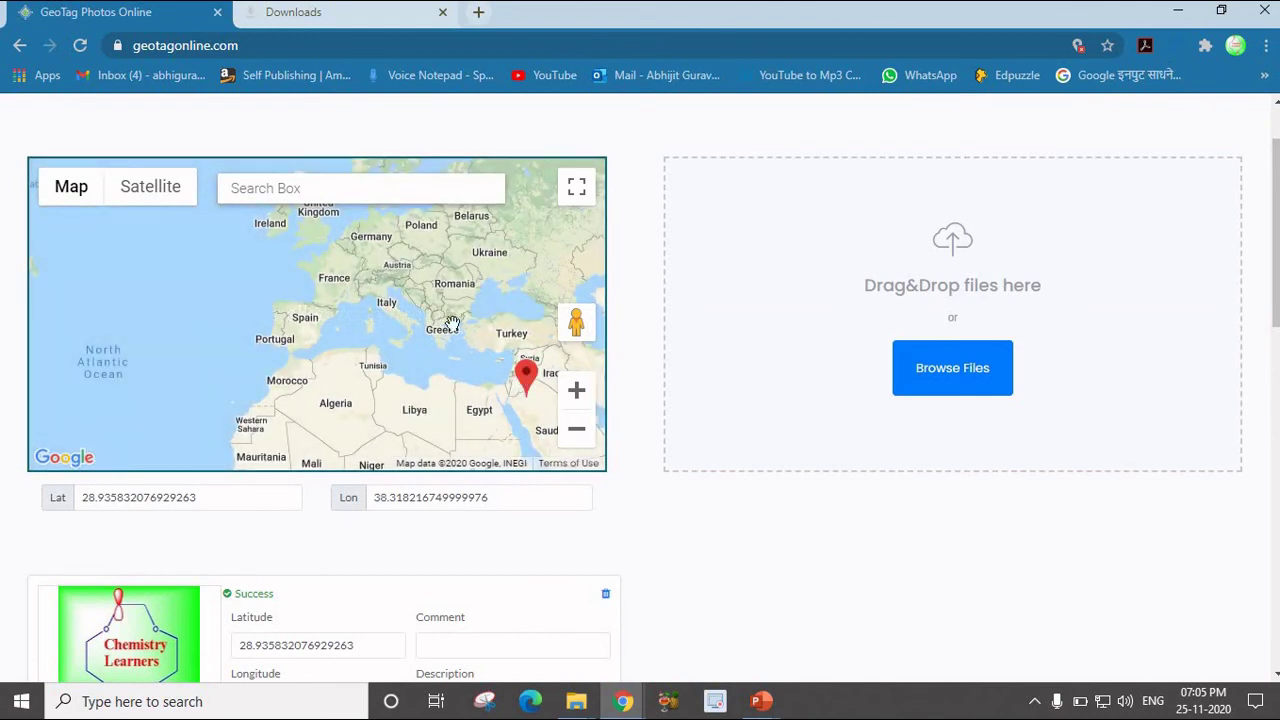
{"action": "scroll", "coordinate": [440, 320], "scroll_direction": "down", "scroll_amount": 3}
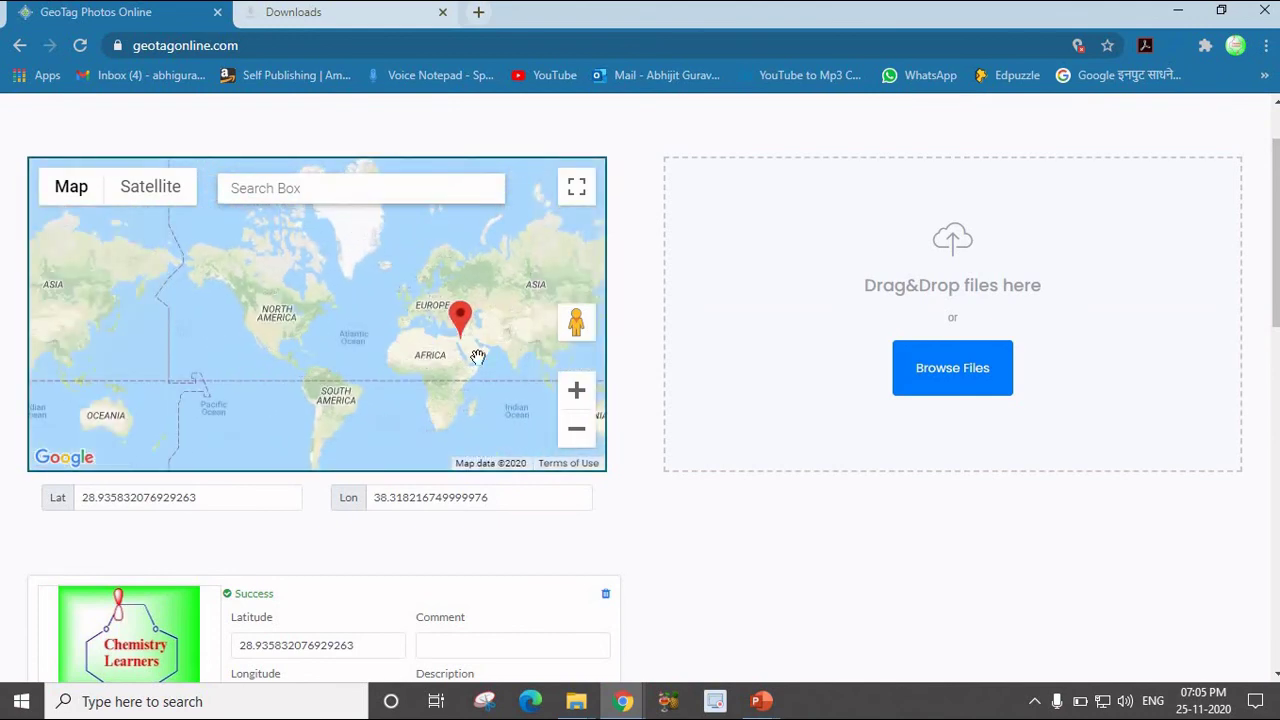
Pin logo1 near Mumbai (19.118979340743348, 72.92515034375002) and write the location into the photo.
{"action": "mouse_move", "coordinate": [466, 328]}
{"action": "left_mouse_down"}
{"action": "mouse_move", "coordinate": [514, 360]}
{"action": "mouse_move", "coordinate": [500, 372]}
{"action": "mouse_move", "coordinate": [523, 291]}
{"action": "mouse_move", "coordinate": [457, 277]}
{"action": "mouse_move", "coordinate": [471, 276]}
{"action": "left_mouse_up"}
{"action": "scroll", "coordinate": [500, 372], "scroll_direction": "up", "scroll_amount": 3}
{"action": "scroll", "coordinate": [471, 276], "scroll_direction": "up", "scroll_amount": 3}
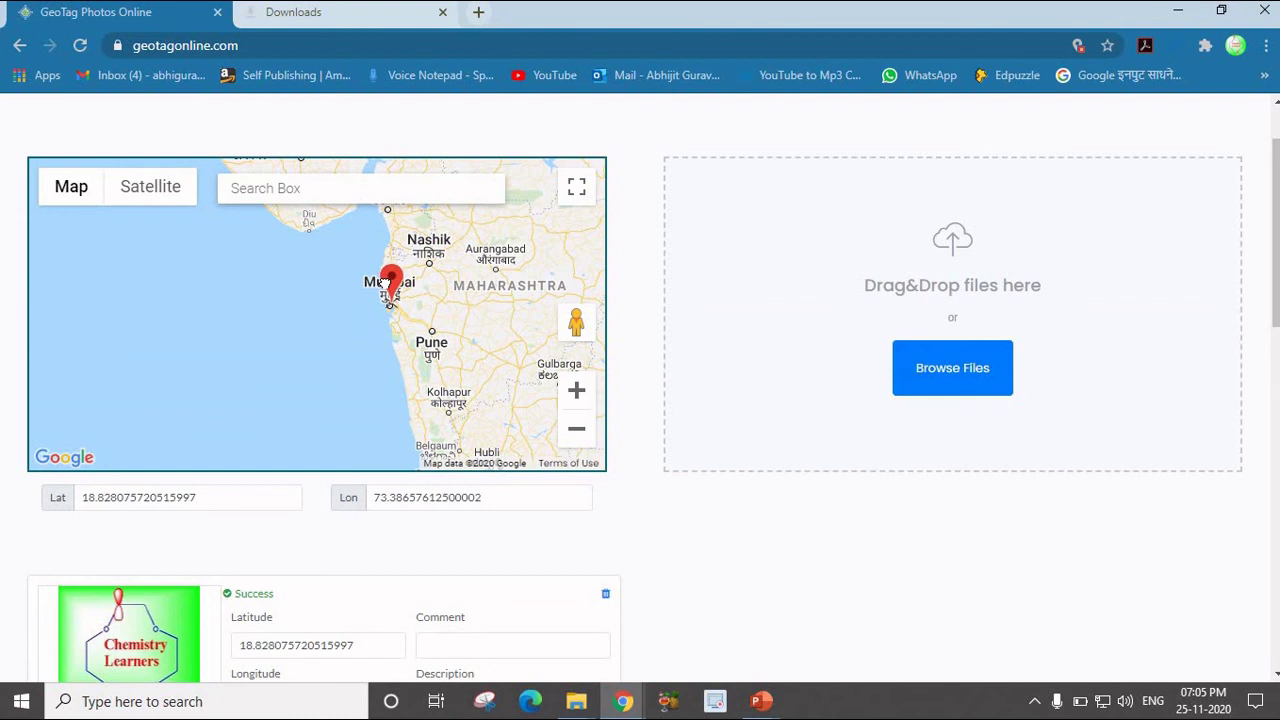
{"action": "left_click_drag", "start_coordinate": [386, 283], "coordinate": [389, 283]}
{"action": "scroll", "coordinate": [740, 551], "scroll_direction": "down", "scroll_amount": 2}
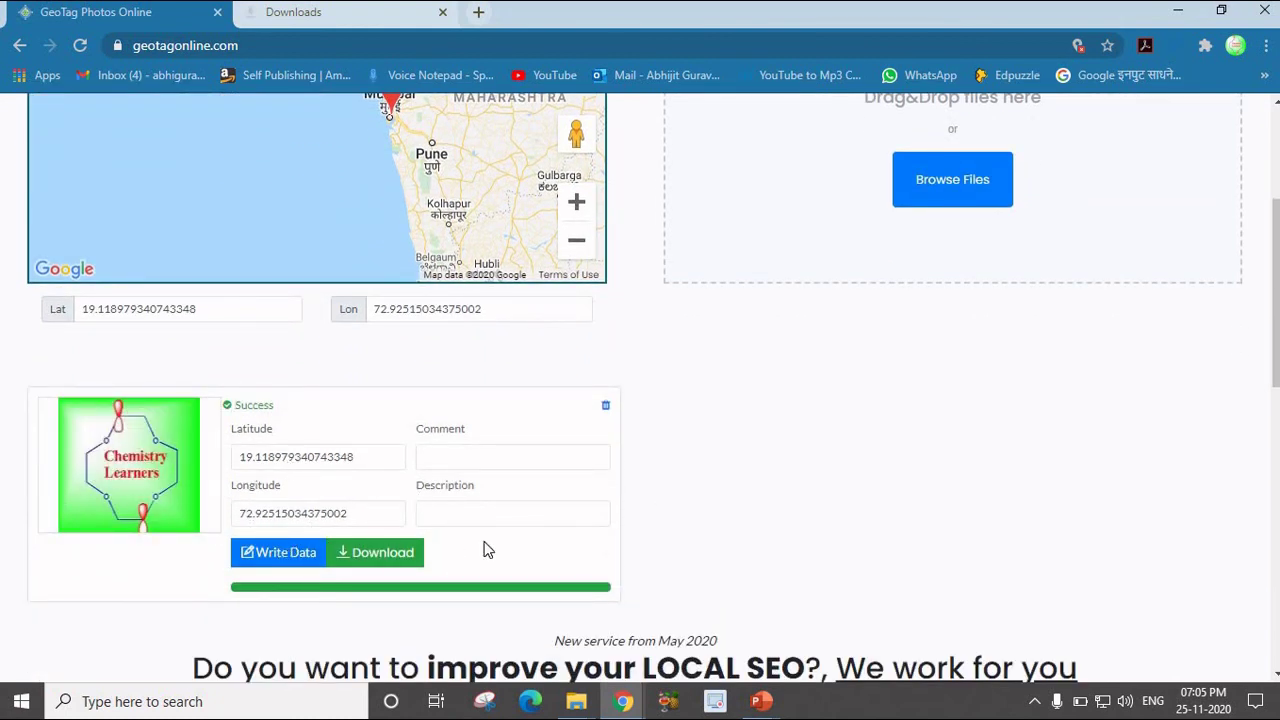
{"action": "left_click", "coordinate": [280, 555]}
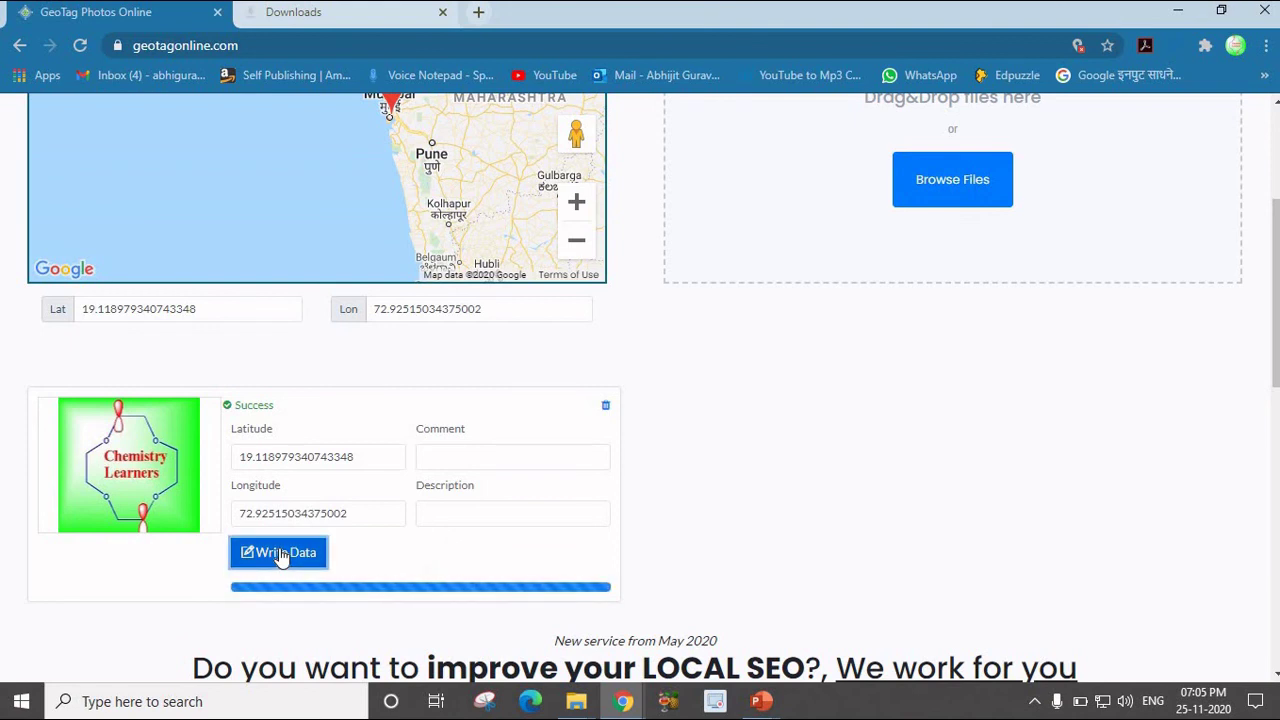